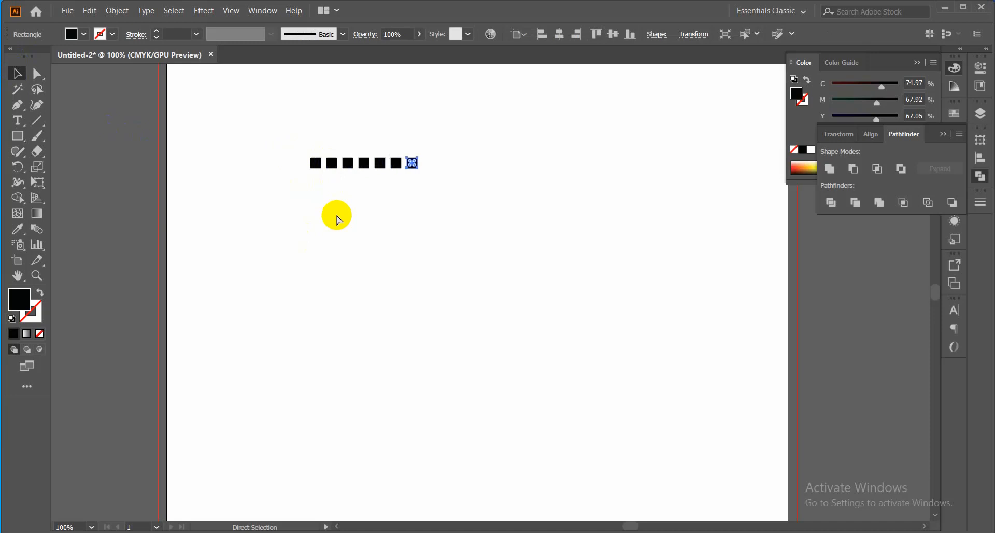
Select the row of black squares, centre it vertically on the artboard and fill it with red ff0000
{"action": "key", "text": "v"}
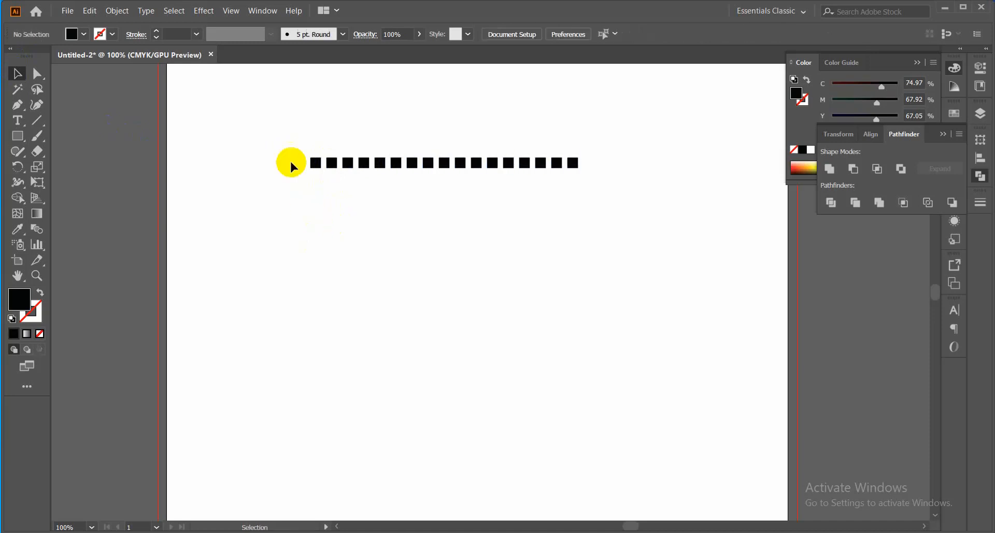
{"action": "left_click_drag", "start_coordinate": [283, 135], "coordinate": [600, 202]}
{"action": "left_click", "coordinate": [613, 34]}
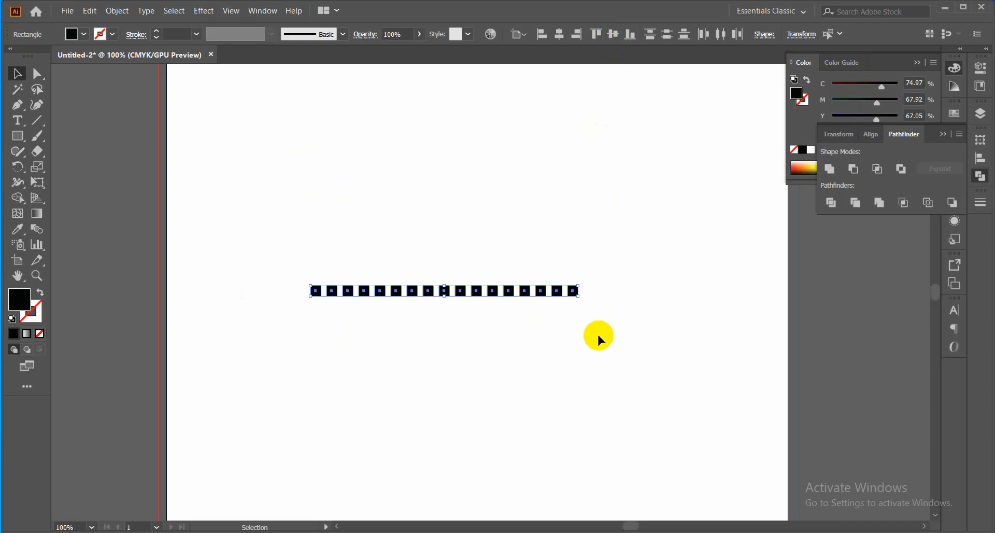
{"action": "double_click", "coordinate": [26, 308]}
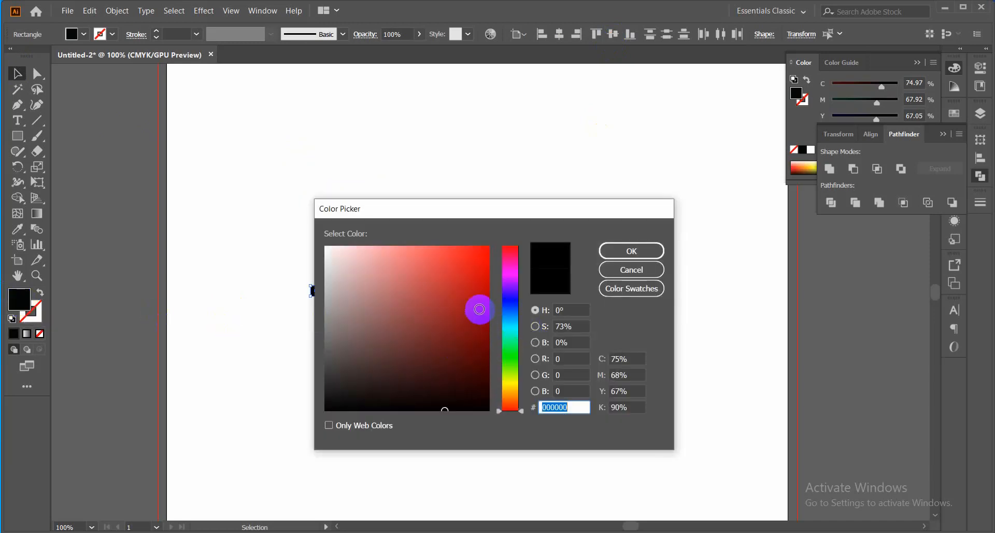
{"action": "left_click", "coordinate": [489, 247]}
{"action": "left_click", "coordinate": [643, 252]}
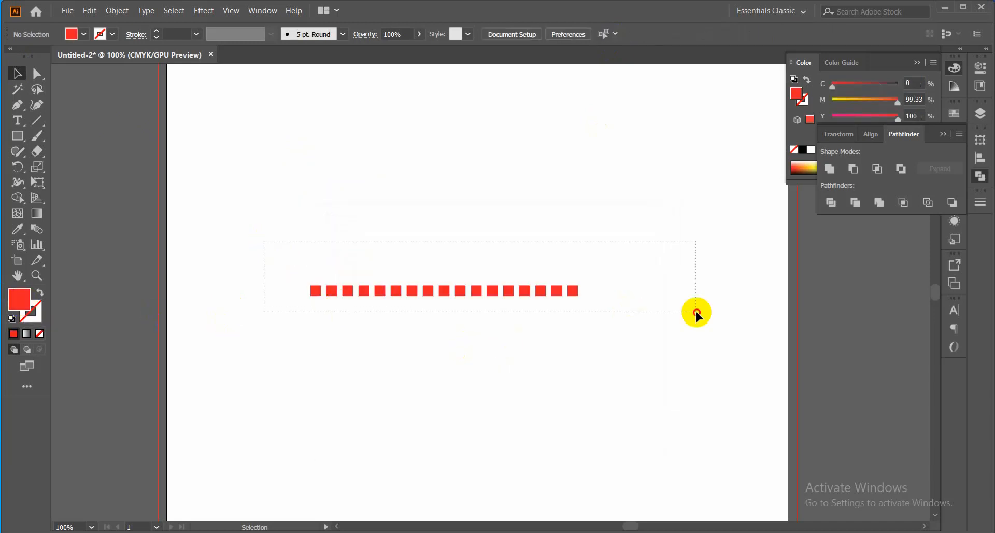
Group the red squares and place two copies of the row below it, each shifted further to the right
{"action": "key", "text": "a"}
{"action": "key", "text": "v"}
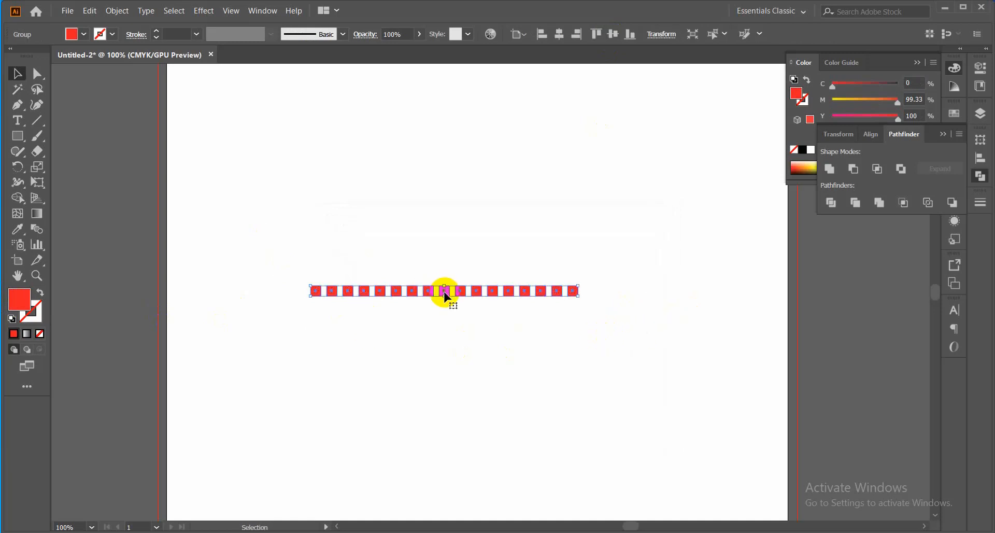
{"action": "left_click_drag", "start_coordinate": [445, 295], "coordinate": [525, 327]}
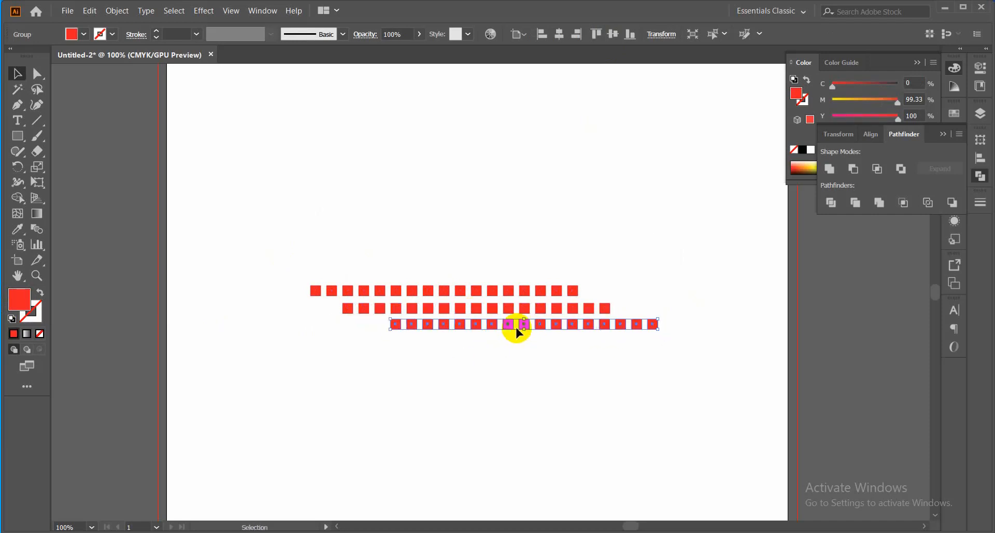
Move the three red rows up together and place a copy of them directly above
{"action": "left_click", "coordinate": [437, 369]}
{"action": "left_click_drag", "start_coordinate": [400, 216], "coordinate": [562, 340]}
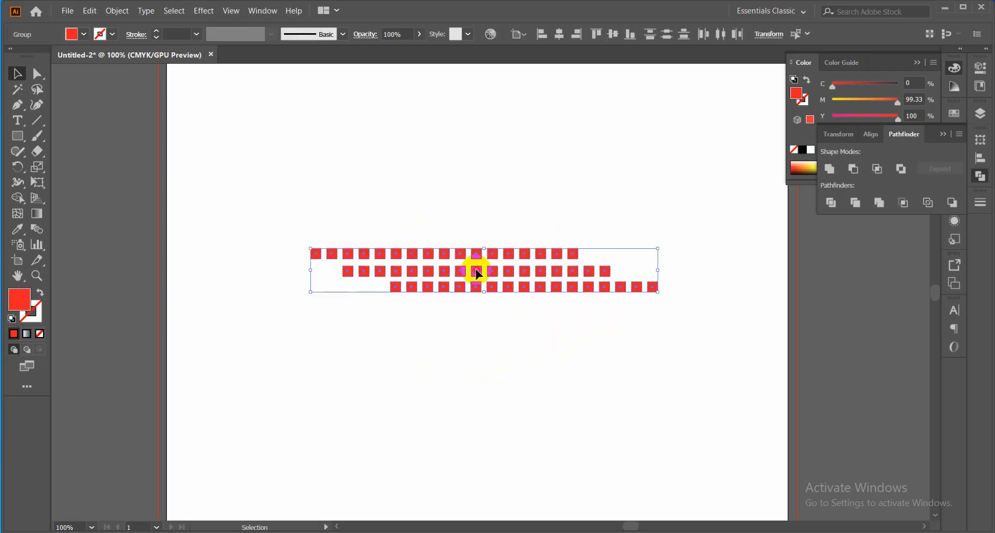
{"action": "left_click_drag", "start_coordinate": [478, 274], "coordinate": [478, 224]}
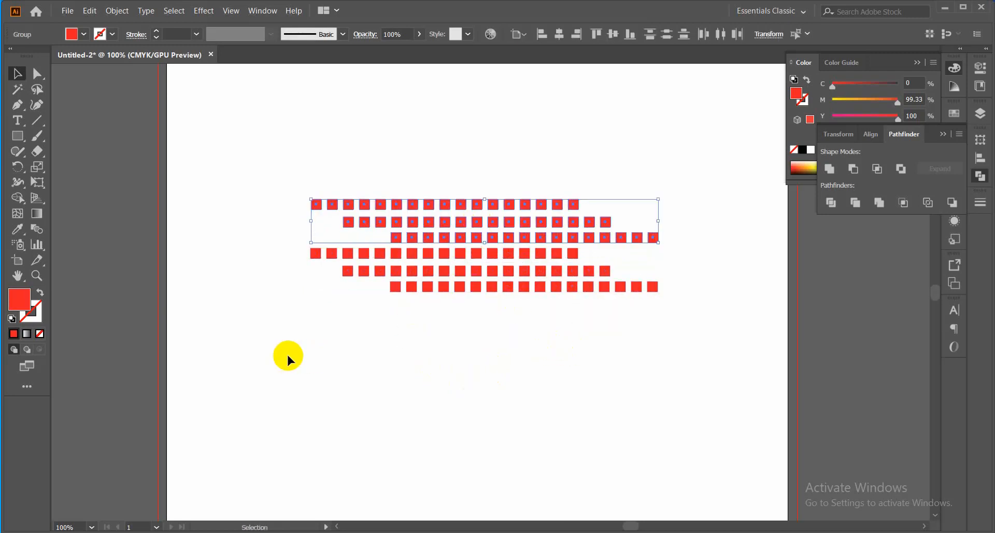
Change the fill of the three copied upper rows to dark blue
{"action": "left_click", "coordinate": [22, 300]}
{"action": "left_click", "coordinate": [22, 300]}
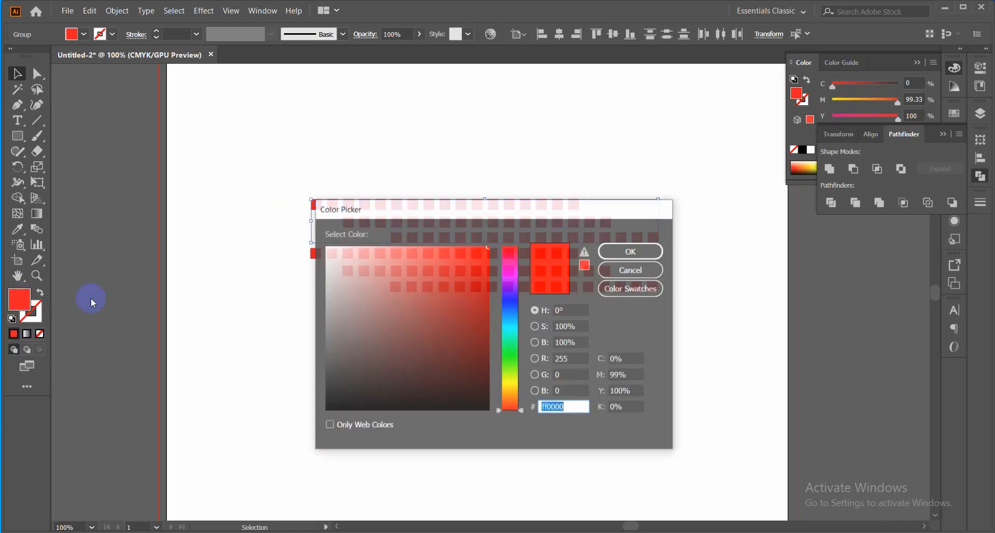
{"action": "left_click", "coordinate": [510, 304]}
{"action": "left_click", "coordinate": [481, 321]}
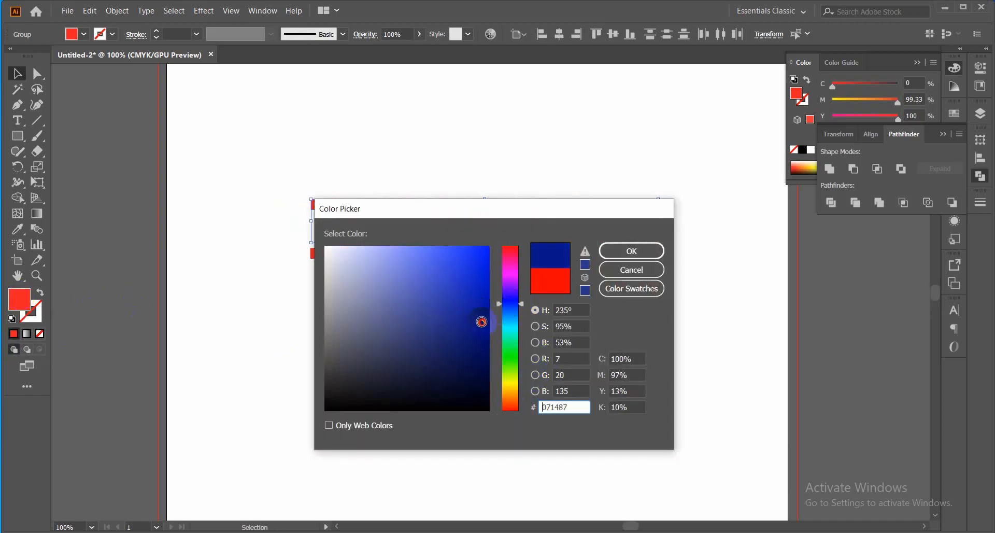
{"action": "left_click", "coordinate": [632, 251]}
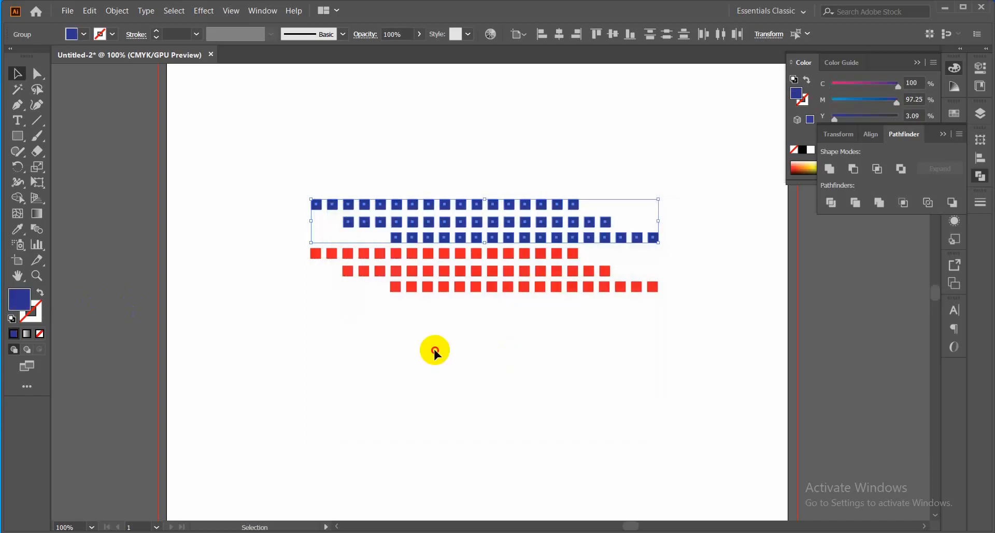
Select all six blue and red rows of squares and group them into one object
{"action": "left_click", "coordinate": [319, 217]}
{"action": "left_click", "coordinate": [361, 206]}
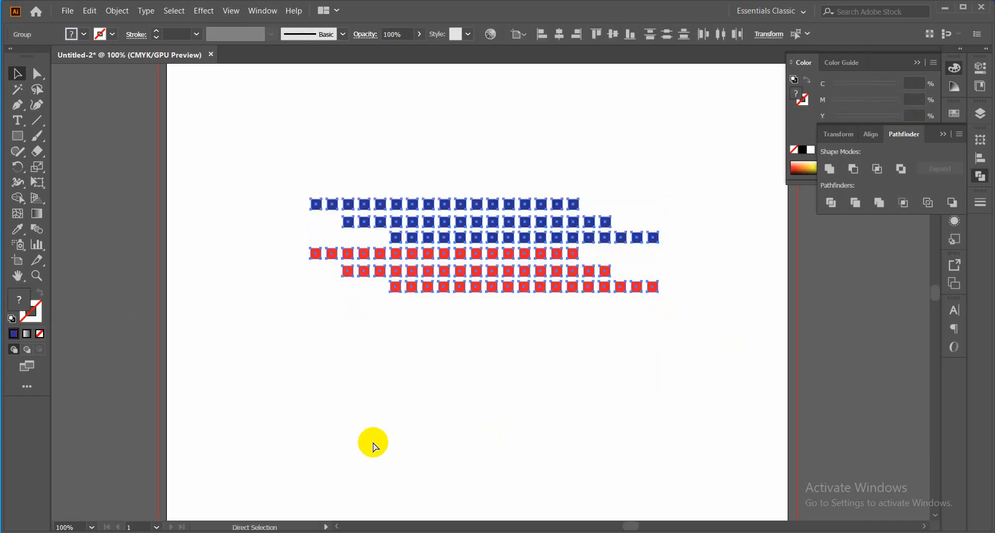
{"action": "key", "text": "ctrl+g"}
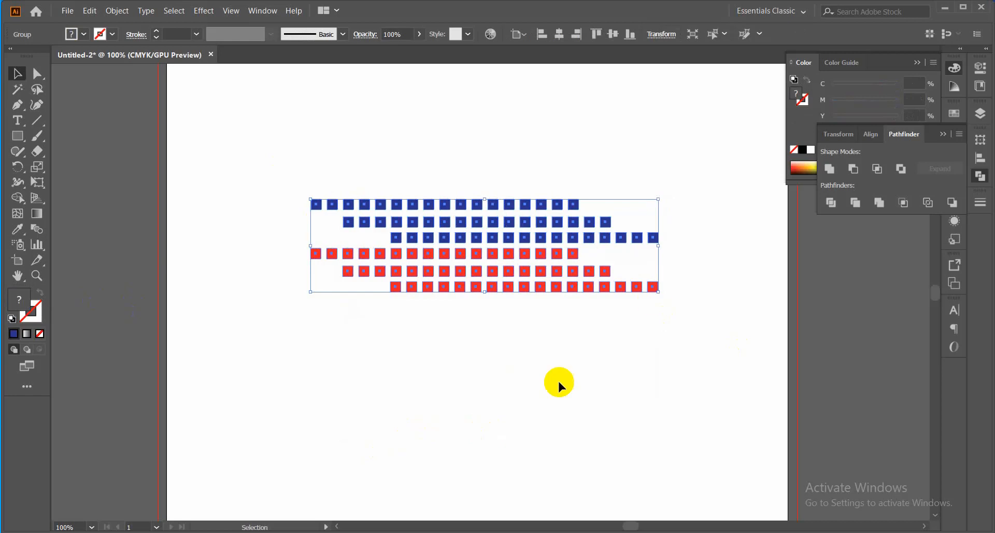
Turn the grouped squares into a new dynamic Movie Clip symbol named "3d ll"
{"action": "left_click", "coordinate": [943, 134]}
{"action": "left_click", "coordinate": [918, 63]}
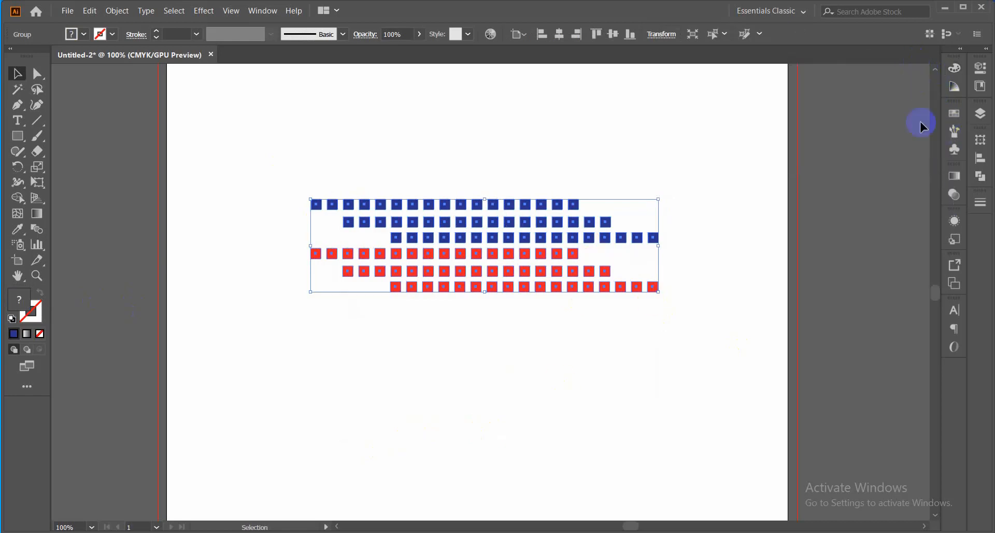
{"action": "left_click", "coordinate": [954, 155]}
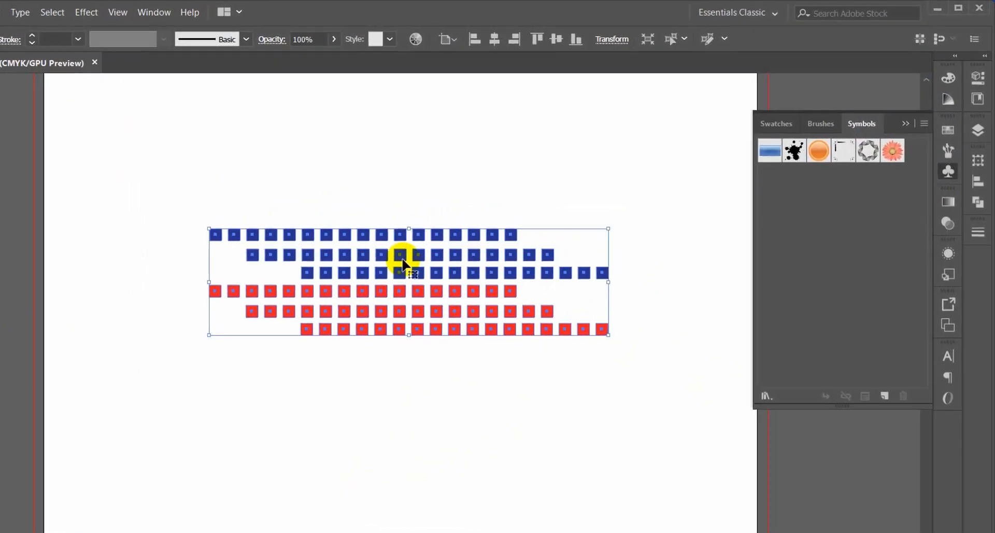
{"action": "left_click_drag", "start_coordinate": [347, 281], "coordinate": [798, 244]}
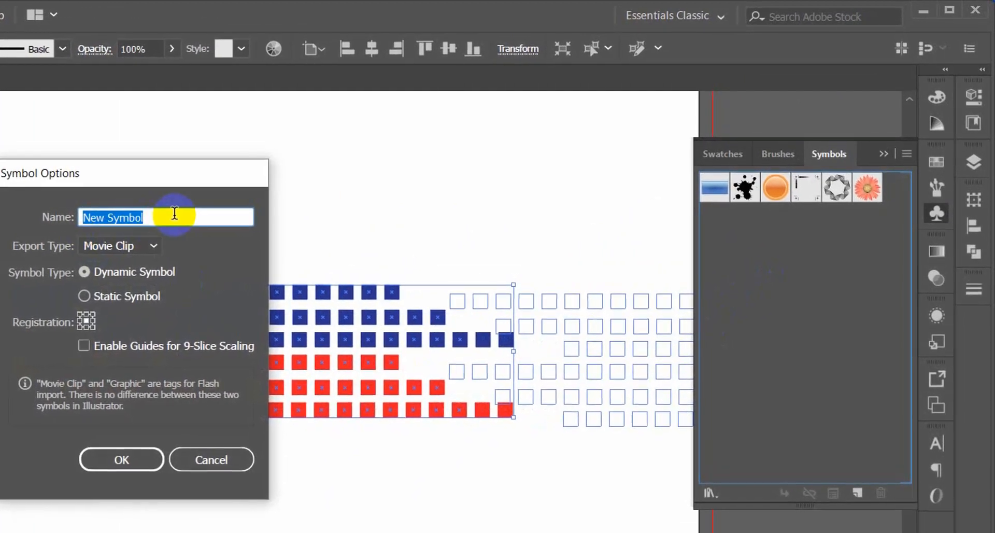
{"action": "left_click", "coordinate": [265, 191]}
{"action": "left_click", "coordinate": [47, 219]}
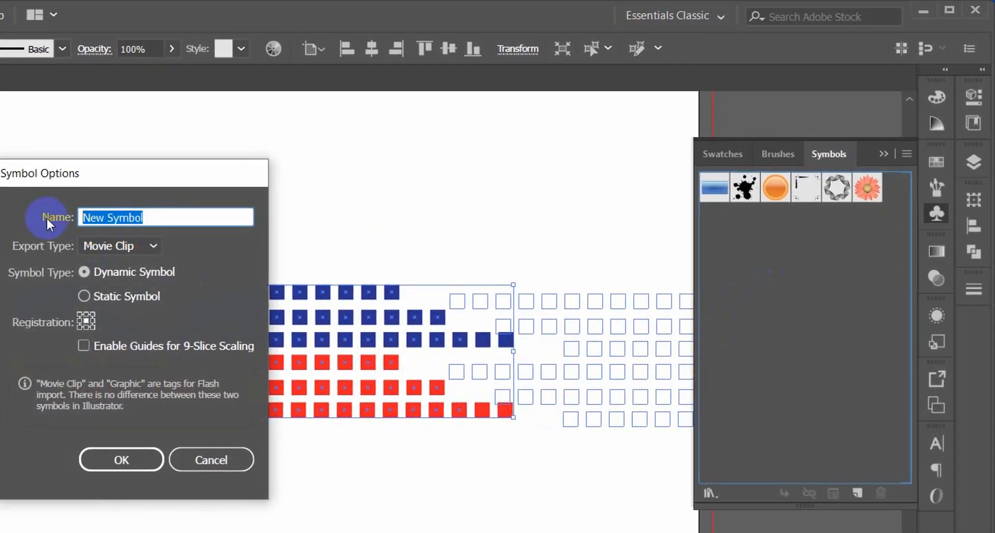
{"action": "type", "text": "3d"}
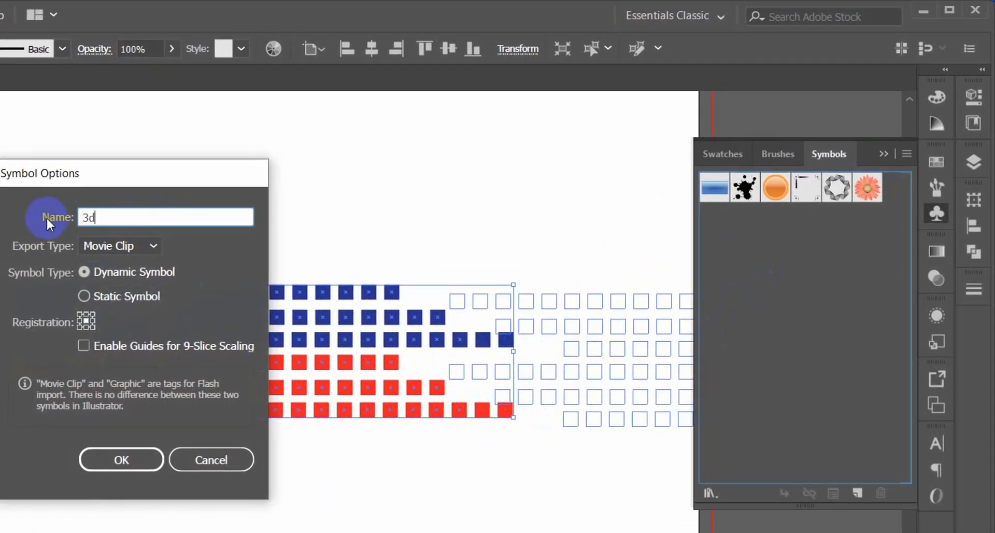
{"action": "type", "text": " l"}
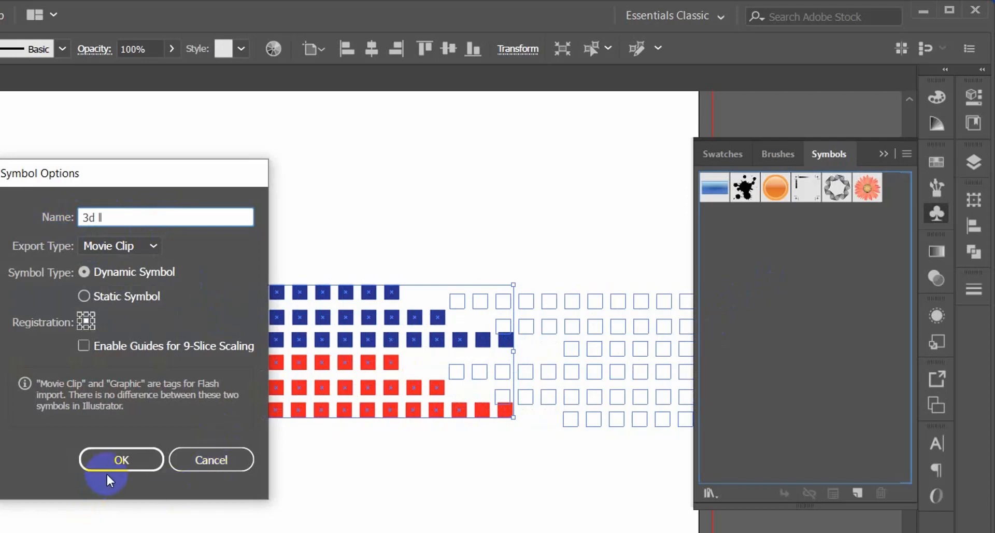
{"action": "left_click", "coordinate": [121, 459]}
Clear the square pattern from the artboard, test-placing the 3d ll symbol once and removing that instance as well
{"action": "left_click", "coordinate": [183, 258]}
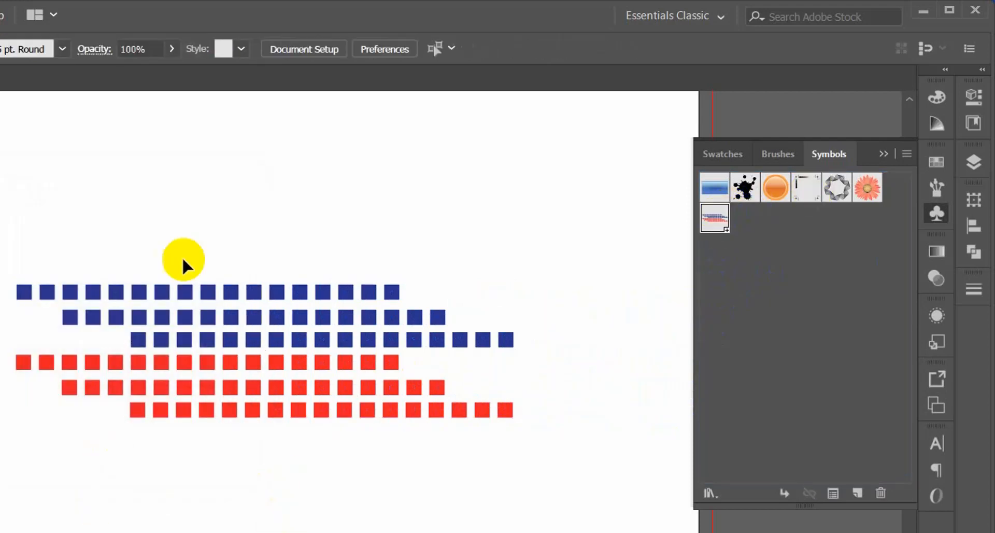
{"action": "left_click_drag", "start_coordinate": [186, 201], "coordinate": [315, 429]}
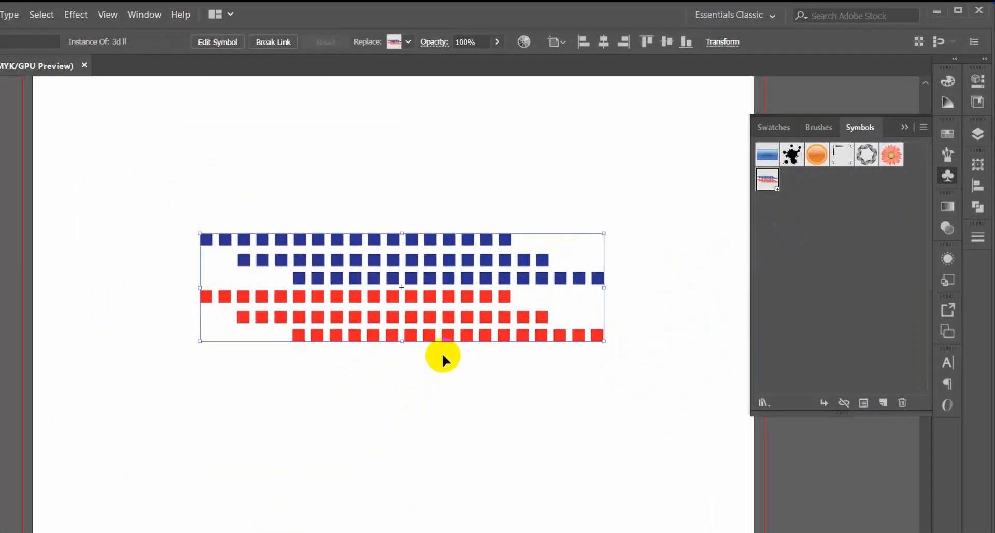
{"action": "key", "text": "Delete"}
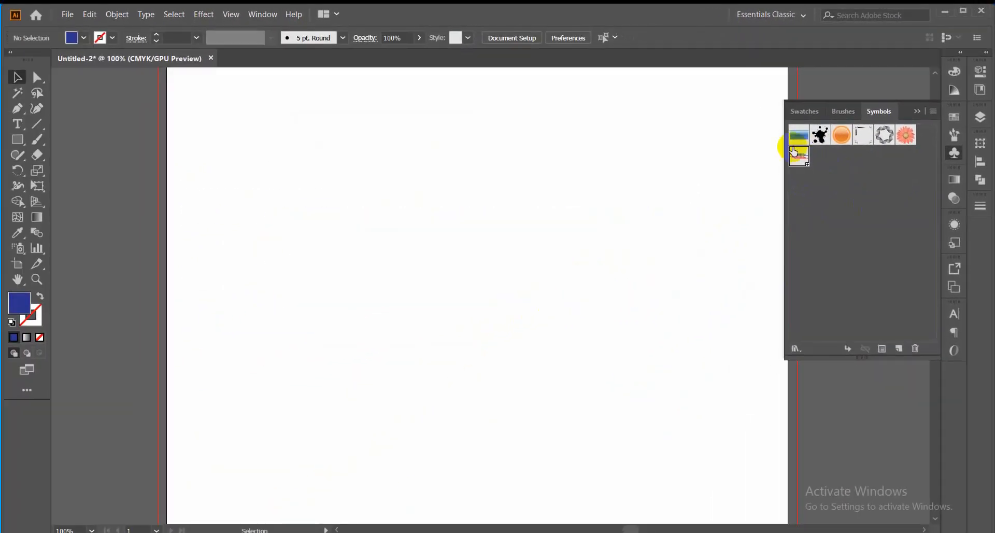
{"action": "left_click_drag", "start_coordinate": [801, 158], "coordinate": [423, 258]}
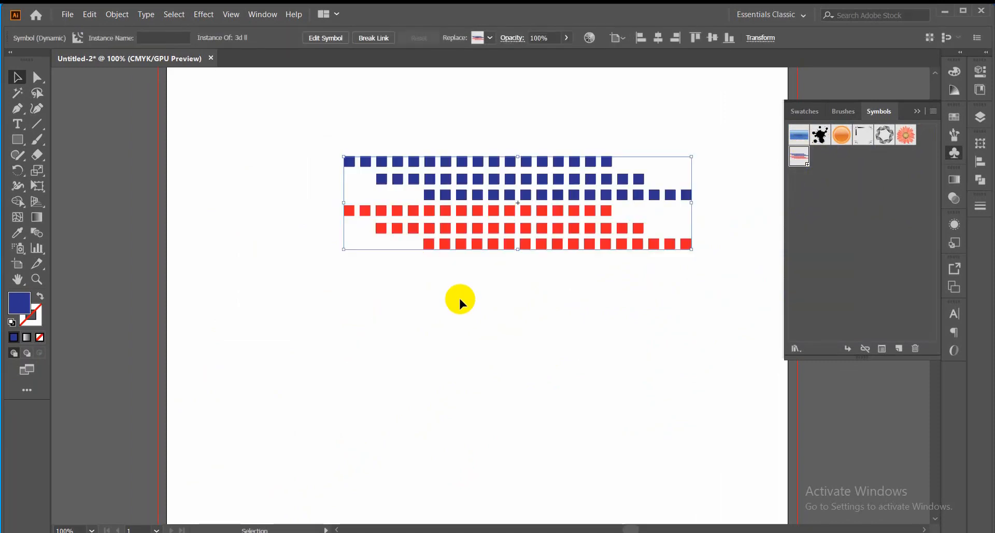
{"action": "key", "text": "Delete"}
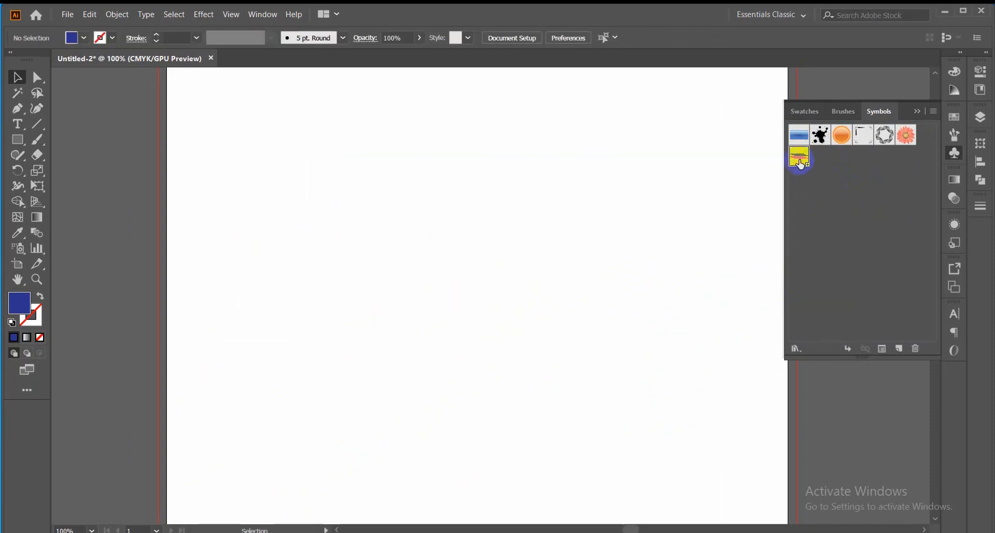
Draw a large dark blue circle with the Ellipse tool and shift it towards the upper middle of the artboard
{"action": "left_click_drag", "start_coordinate": [19, 142], "coordinate": [45, 171]}
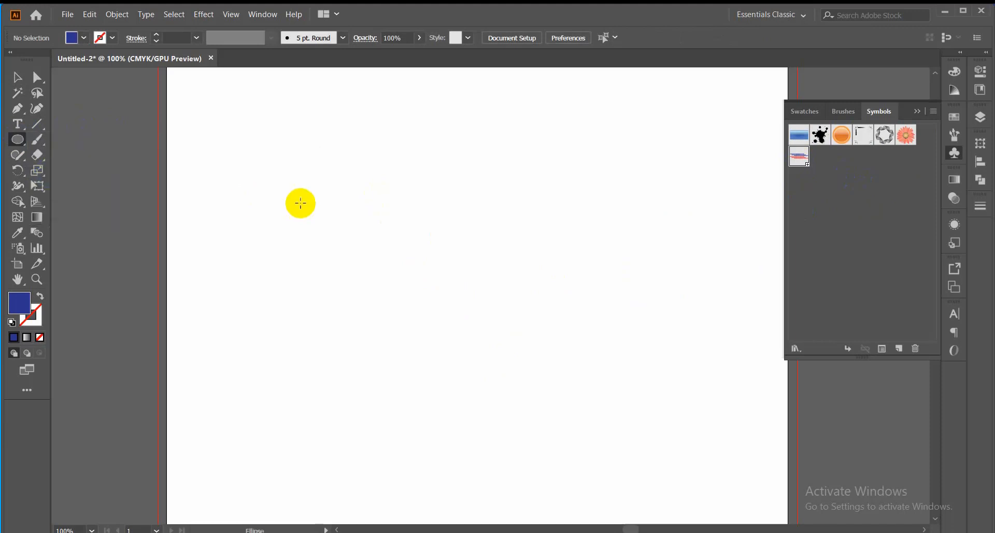
{"action": "left_click_drag", "start_coordinate": [329, 195], "coordinate": [469, 395]}
{"action": "left_click", "coordinate": [17, 77]}
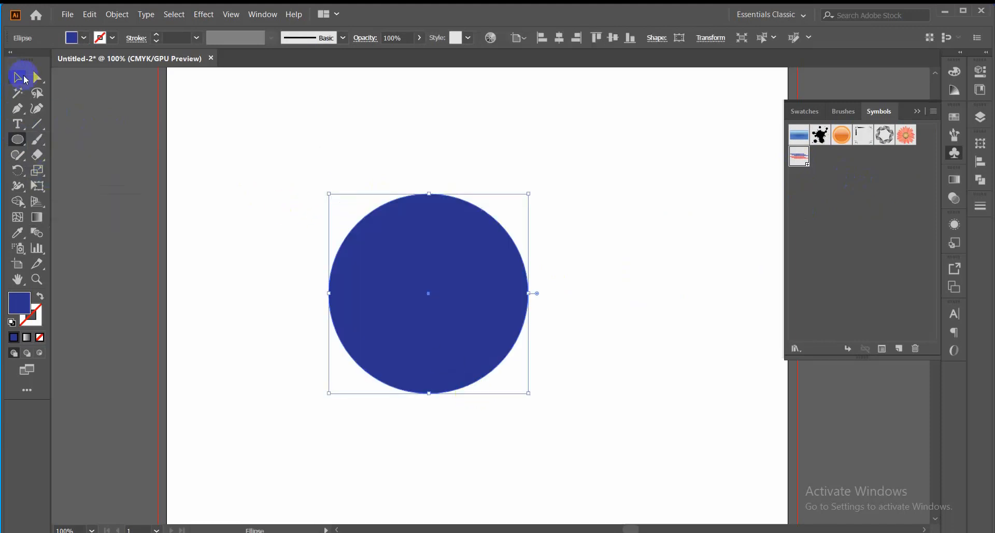
{"action": "left_click_drag", "start_coordinate": [429, 293], "coordinate": [447, 244]}
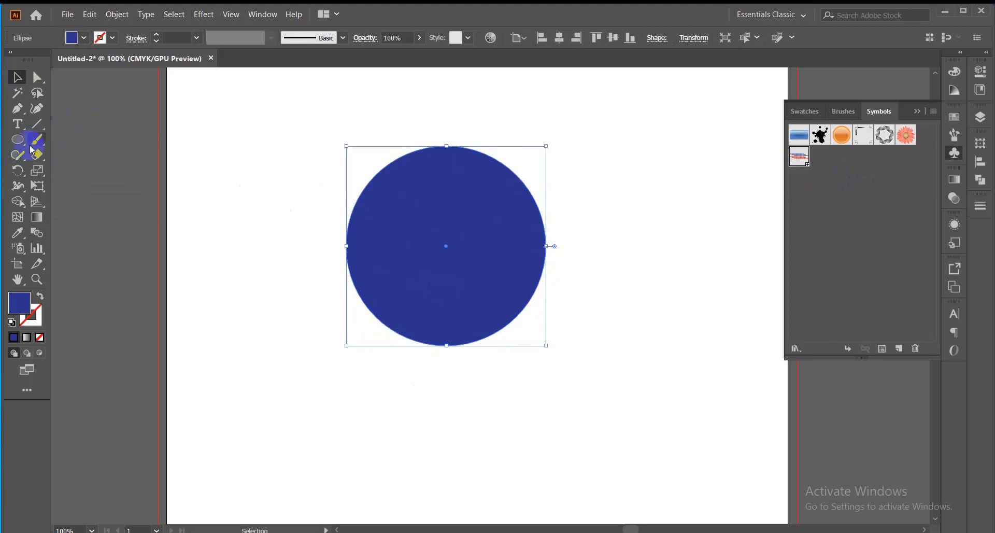
Draw a vertical line through the circle's centre, extending past both ends, and centre both objects horizontally on the artboard
{"action": "left_click", "coordinate": [29, 127]}
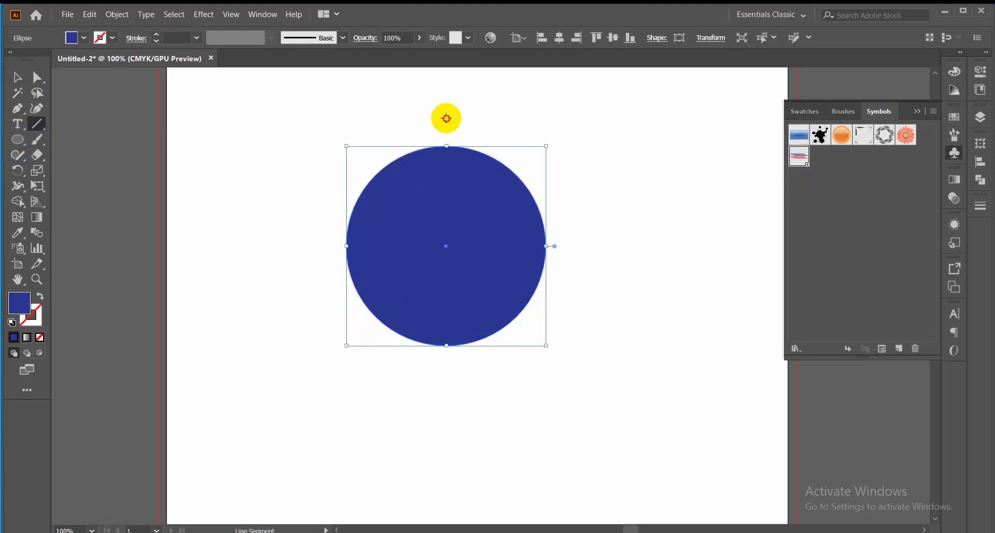
{"action": "left_click_drag", "start_coordinate": [447, 118], "coordinate": [446, 413]}
{"action": "left_click", "coordinate": [17, 77]}
{"action": "left_click_drag", "start_coordinate": [244, 111], "coordinate": [542, 342]}
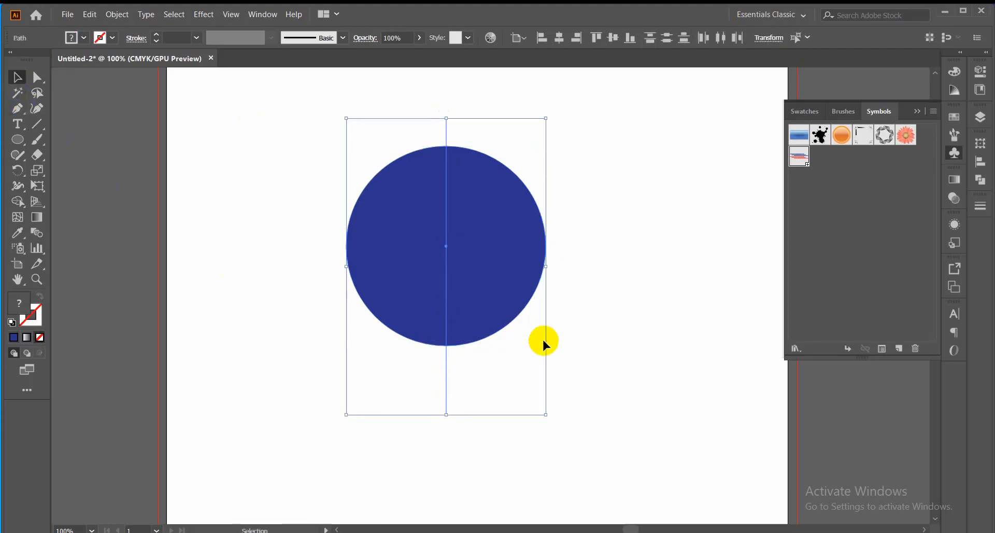
{"action": "left_click", "coordinate": [560, 37]}
Divide the circle along the line with Pathfinder, ungroup the pieces and delete the left half
{"action": "left_click", "coordinate": [980, 180]}
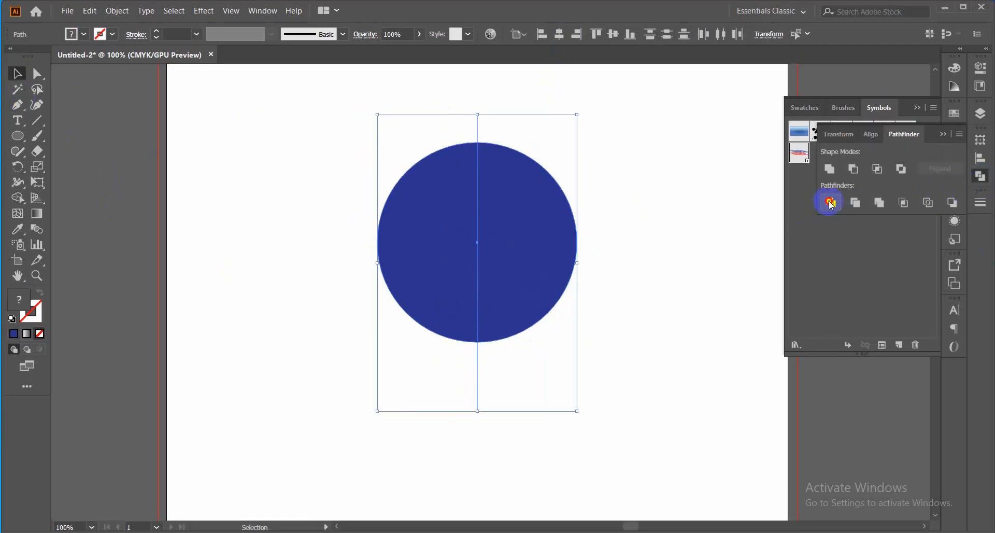
{"action": "left_click", "coordinate": [830, 202]}
{"action": "right_click", "coordinate": [456, 194]}
{"action": "left_click", "coordinate": [484, 284]}
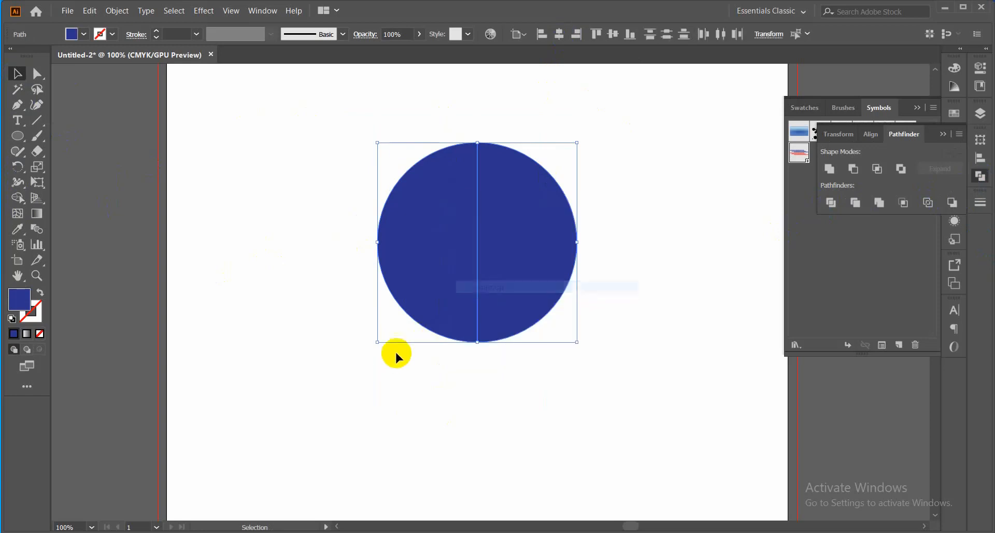
{"action": "left_click", "coordinate": [395, 356]}
{"action": "left_click", "coordinate": [421, 247]}
{"action": "key", "text": "Delete"}
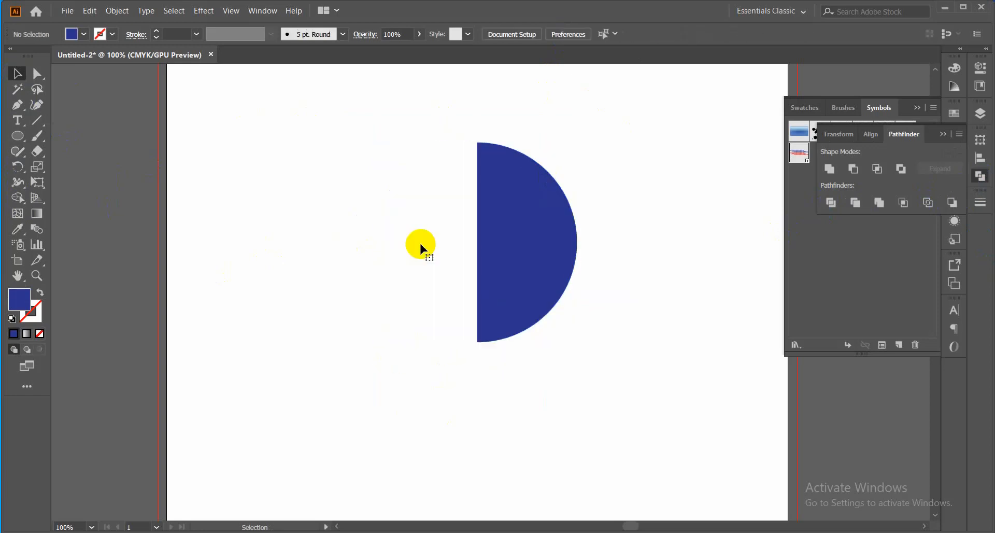
Apply the 3D Revolve effect to the half circle, turning it 360° around its left edge with plastic shading
{"action": "left_click_drag", "start_coordinate": [434, 195], "coordinate": [490, 243]}
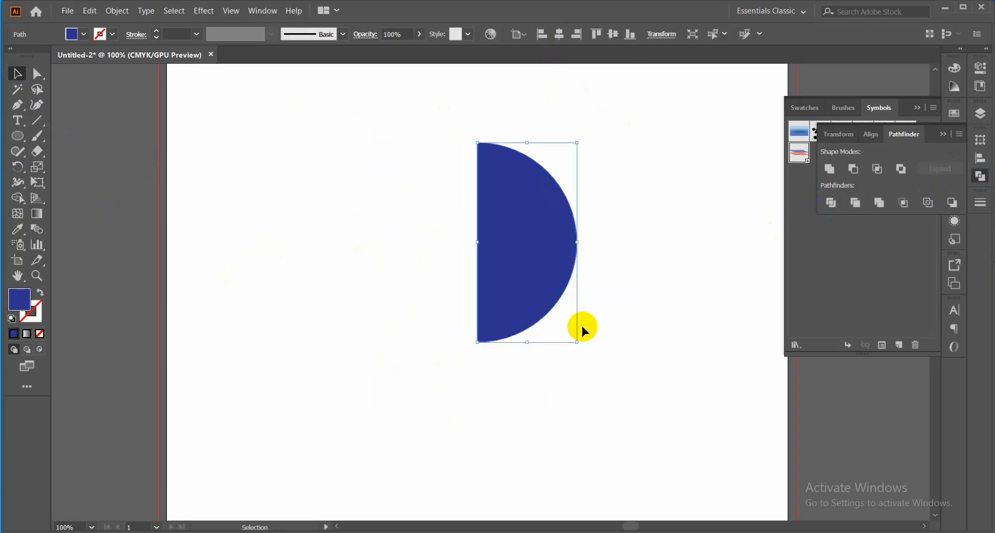
{"action": "left_click", "coordinate": [203, 10]}
{"action": "mouse_move", "coordinate": [232, 85]}
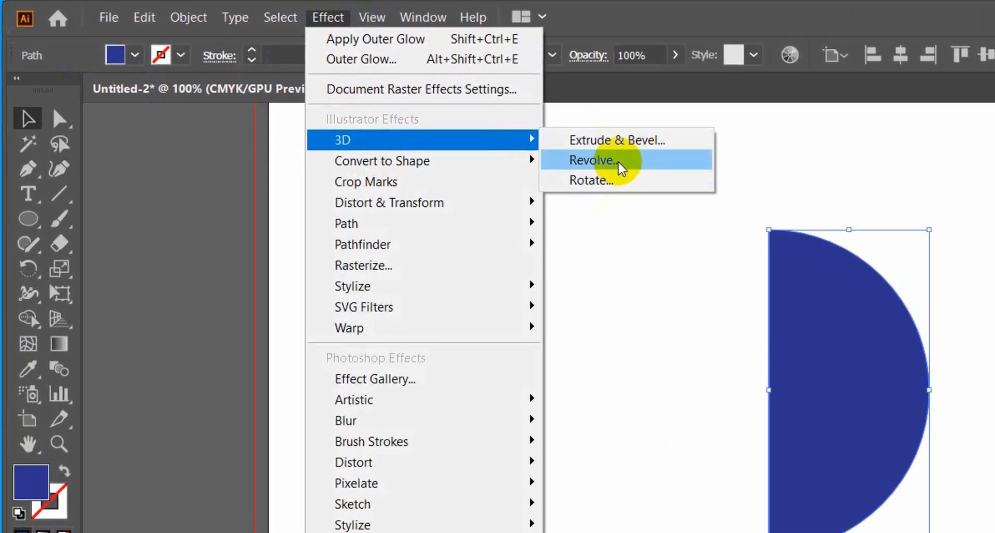
{"action": "left_click", "coordinate": [620, 165]}
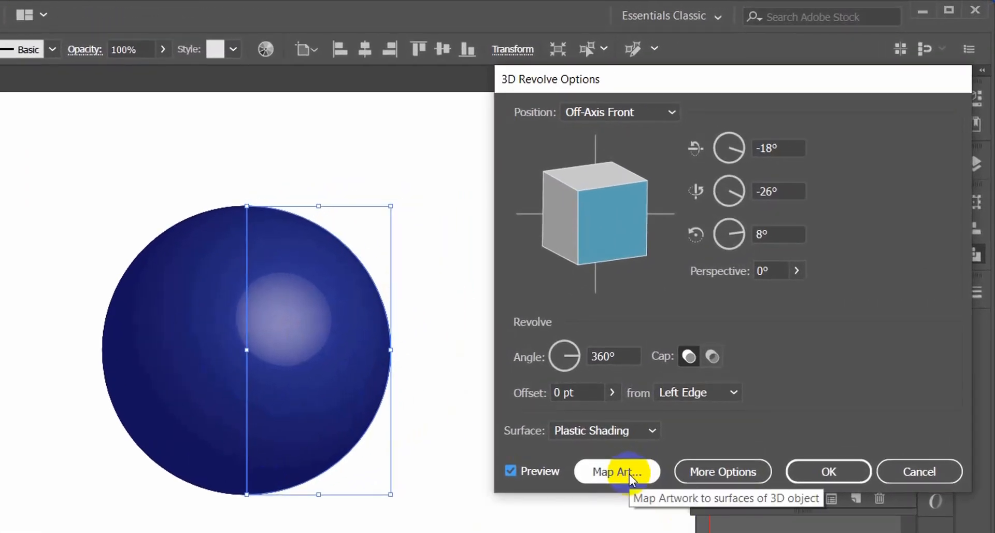
Map the 3d ll symbol onto the revolved sphere's surface with Invisible Geometry enabled
{"action": "left_click", "coordinate": [629, 474]}
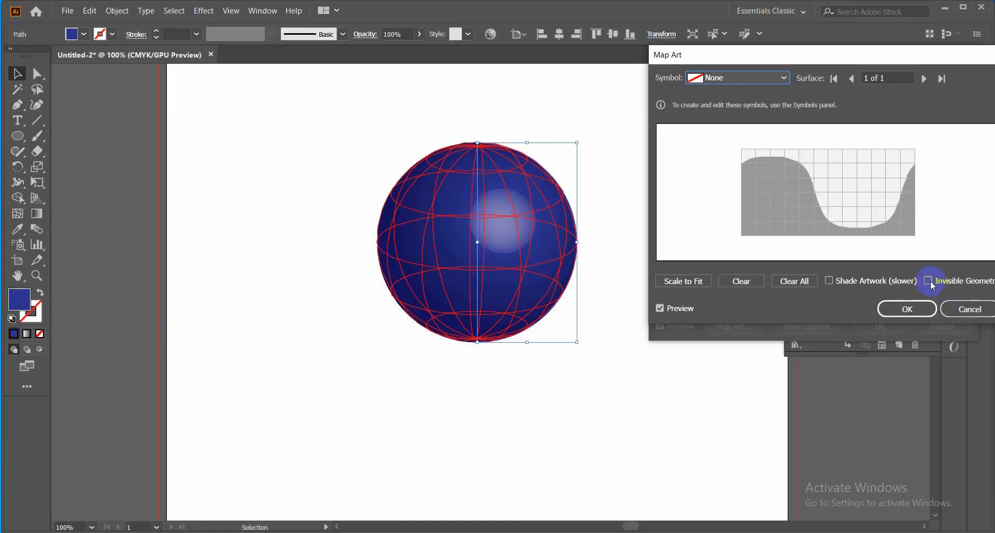
{"action": "left_click", "coordinate": [929, 281]}
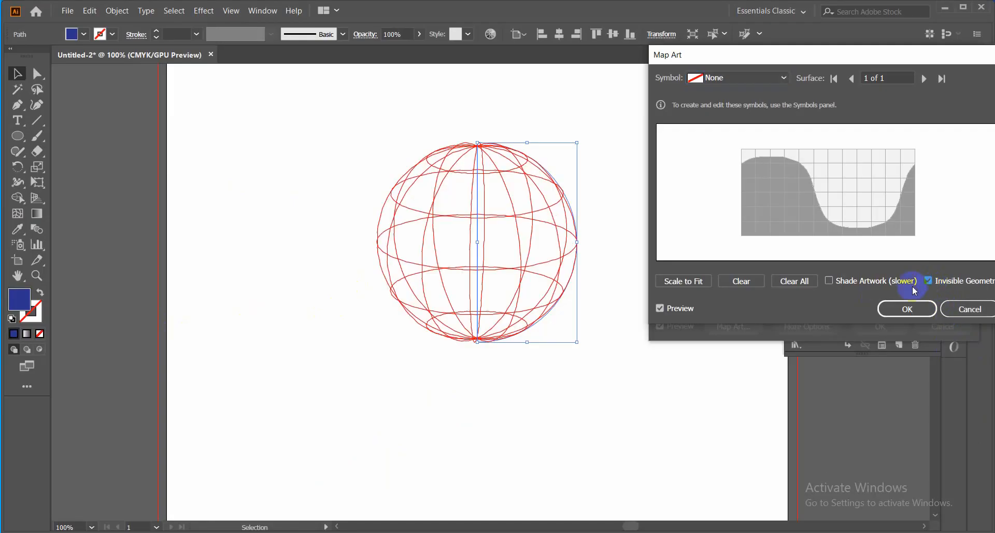
{"action": "left_click_drag", "start_coordinate": [908, 57], "coordinate": [674, 54]}
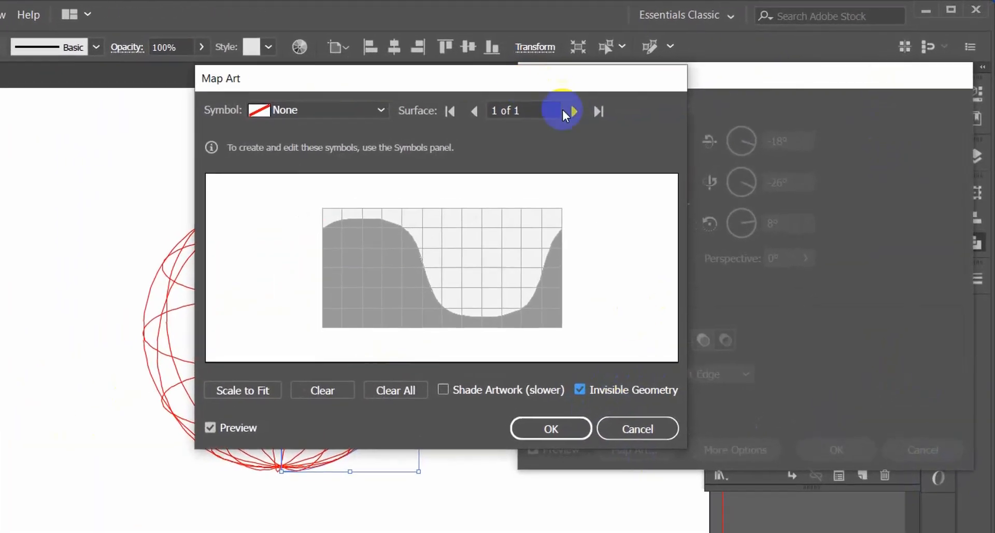
{"action": "left_click_drag", "start_coordinate": [562, 68], "coordinate": [754, 163]}
{"action": "left_click_drag", "start_coordinate": [713, 205], "coordinate": [735, 166]}
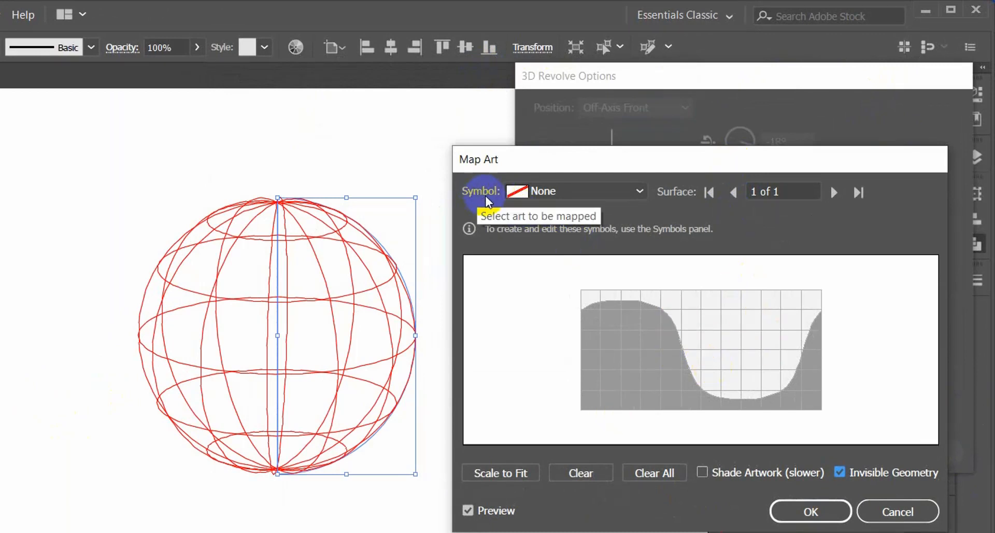
{"action": "left_click", "coordinate": [638, 194]}
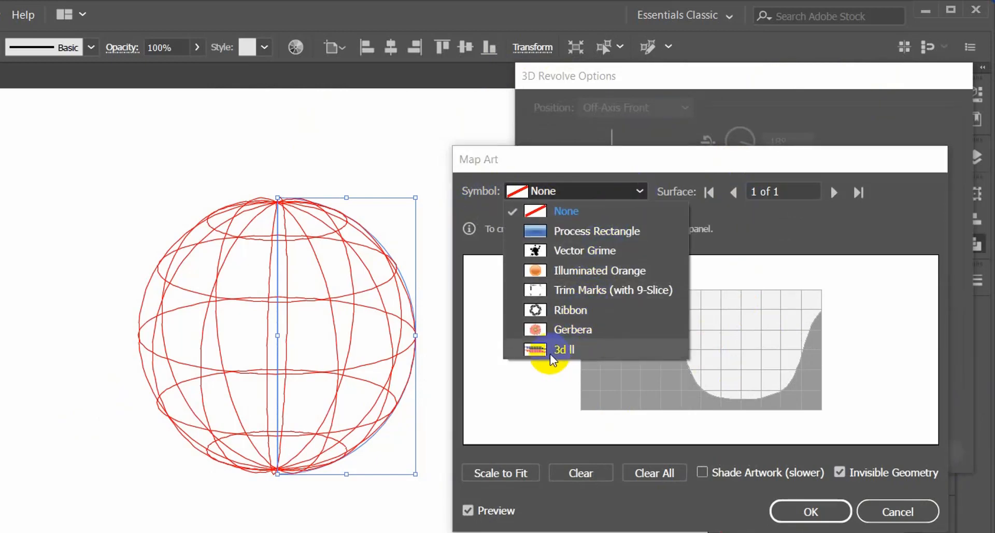
{"action": "left_click", "coordinate": [564, 350]}
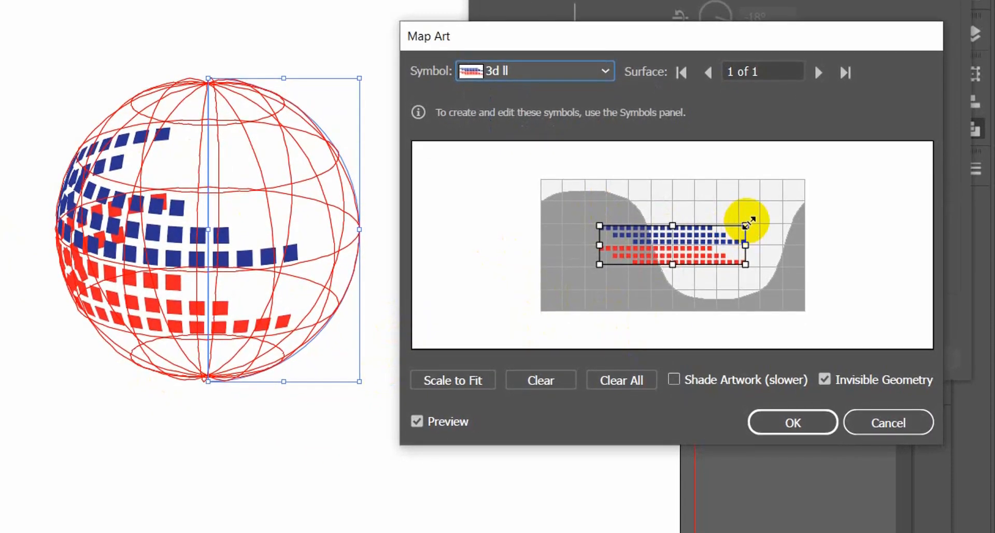
Enlarge the mapped symbol, tilt it slightly counter-clockwise, position it over the sphere's visible surface, and accept the mapping and revolve settings
{"action": "left_click_drag", "start_coordinate": [748, 222], "coordinate": [781, 207]}
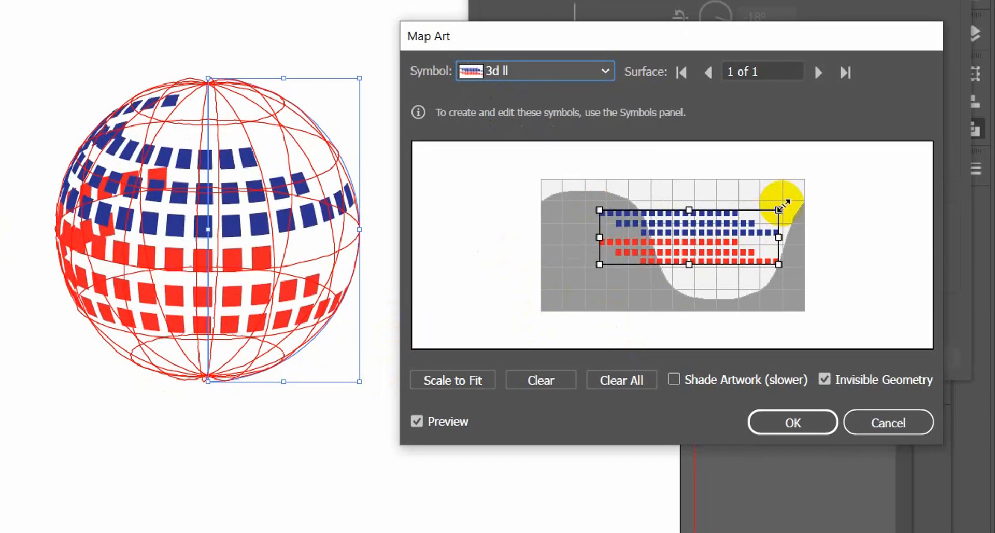
{"action": "left_click_drag", "start_coordinate": [700, 241], "coordinate": [718, 222]}
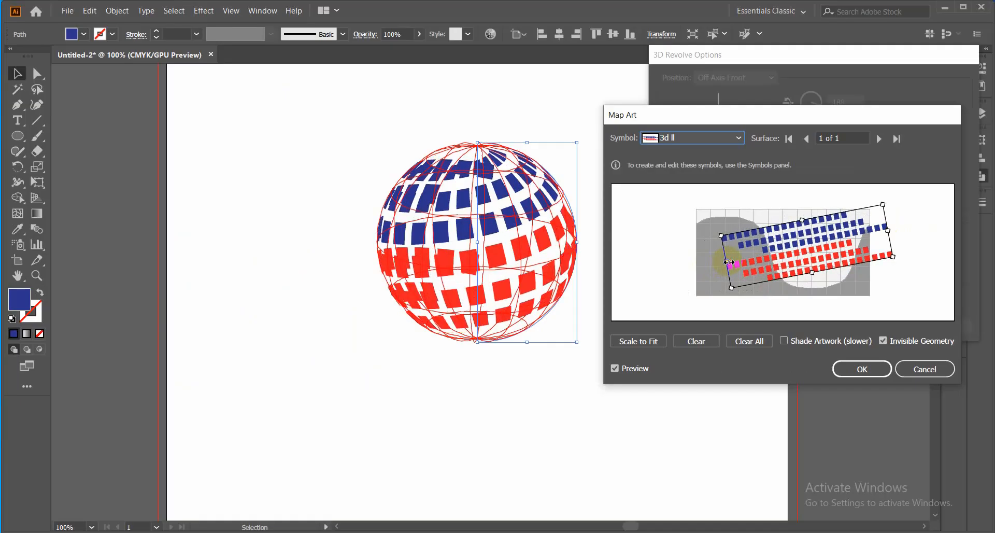
{"action": "left_click_drag", "start_coordinate": [728, 261], "coordinate": [733, 261]}
{"action": "left_click_drag", "start_coordinate": [798, 252], "coordinate": [811, 261]}
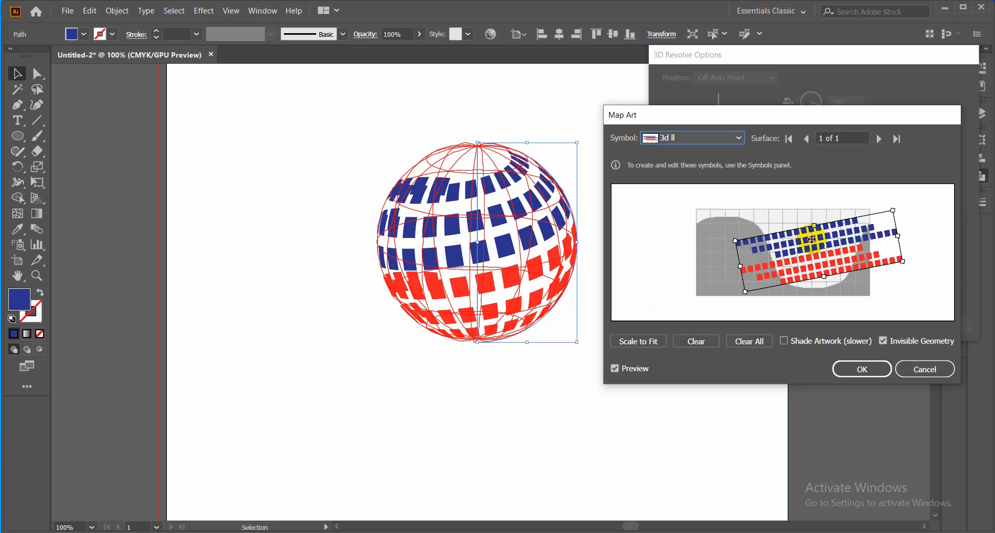
{"action": "left_click_drag", "start_coordinate": [811, 239], "coordinate": [813, 242]}
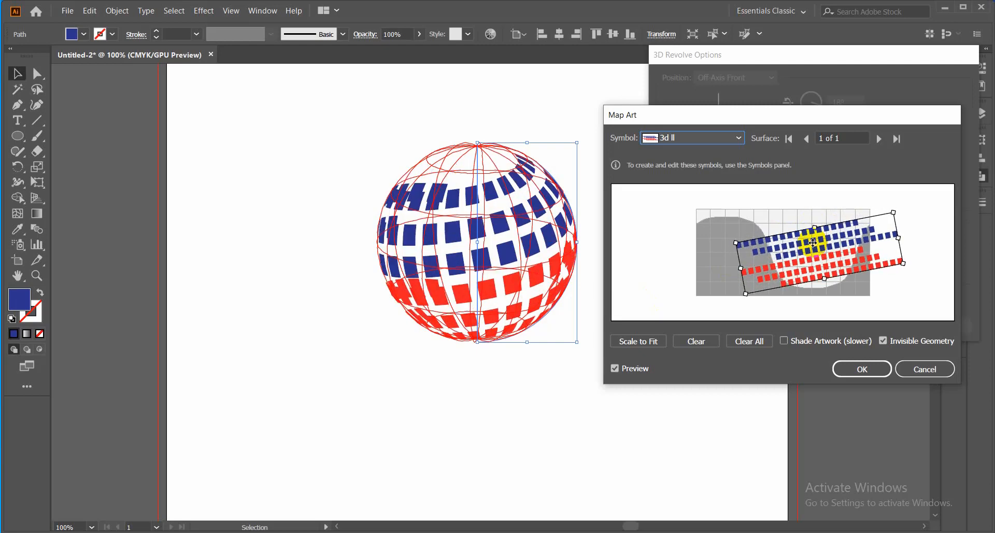
{"action": "left_click", "coordinate": [863, 369]}
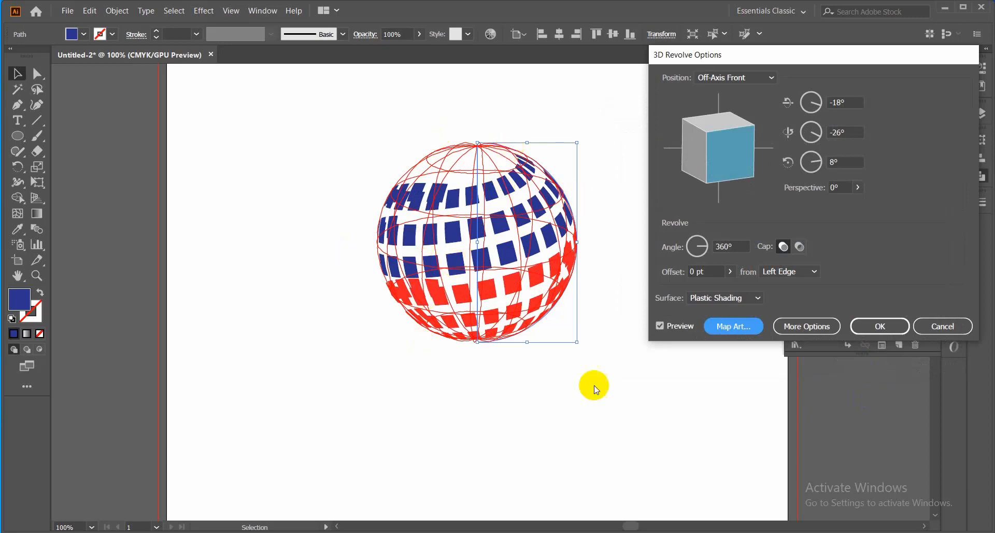
{"action": "left_click", "coordinate": [882, 326]}
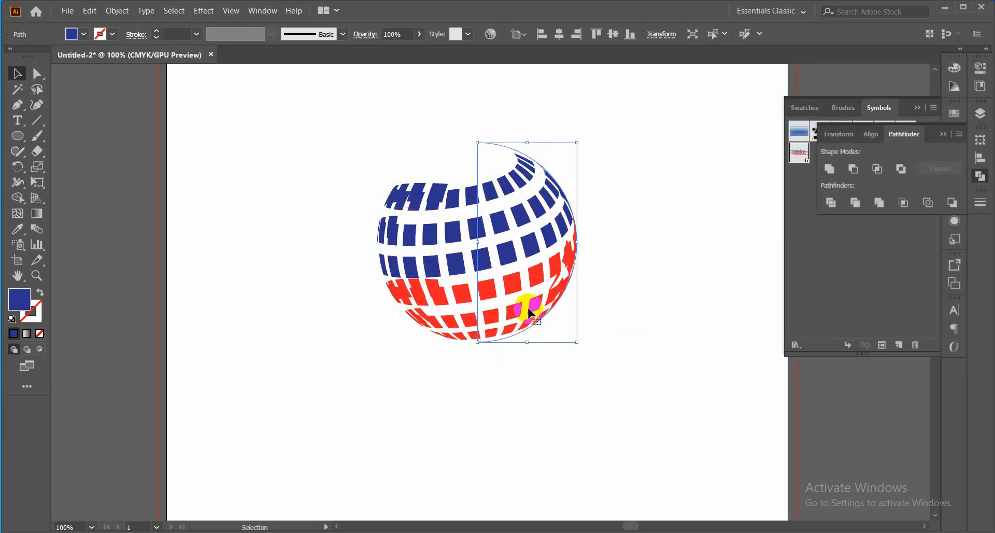
Expand the appearance of the mapped sphere and ungroup the resulting artwork
{"action": "left_click_drag", "start_coordinate": [384, 126], "coordinate": [554, 382]}
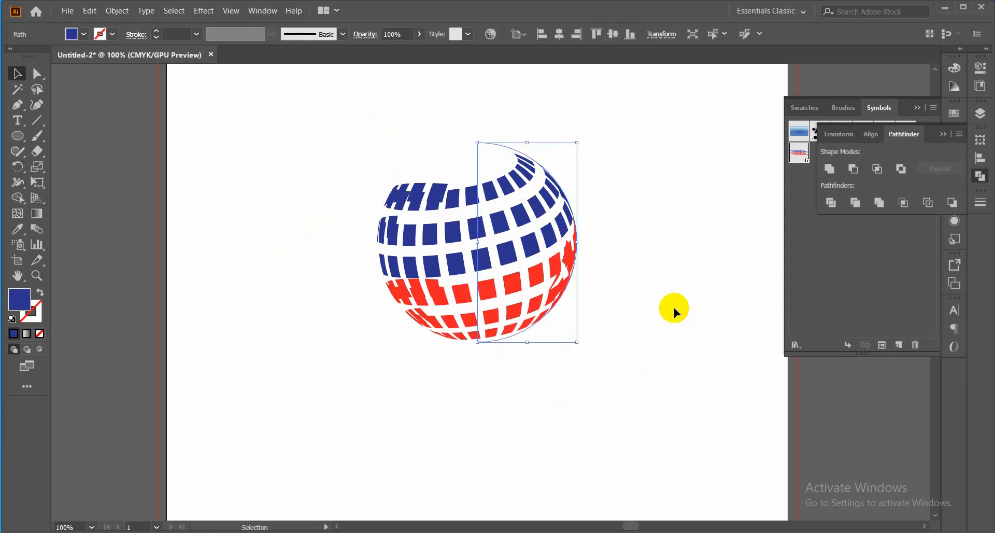
{"action": "left_click", "coordinate": [117, 11]}
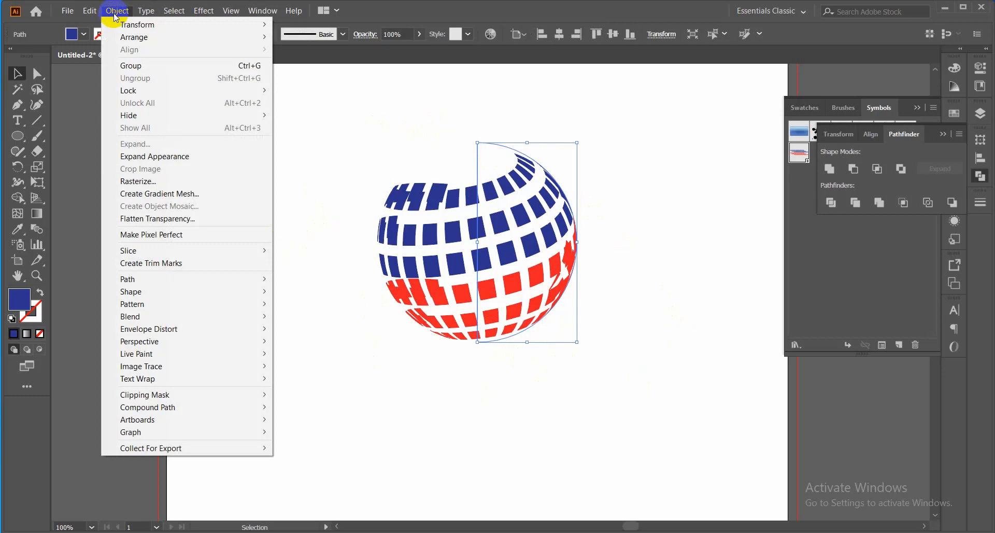
{"action": "left_click", "coordinate": [159, 156]}
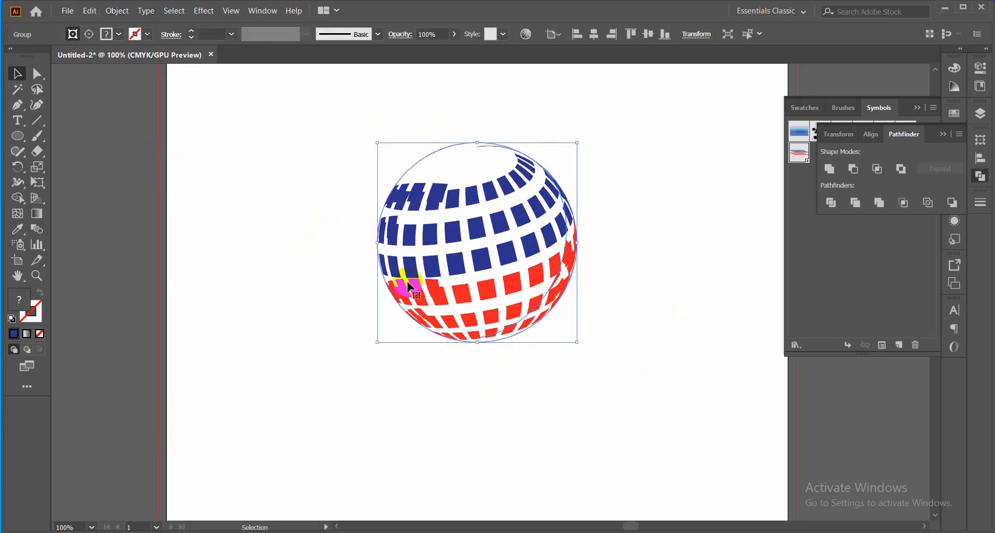
{"action": "left_click", "coordinate": [124, 13]}
{"action": "left_click", "coordinate": [306, 258]}
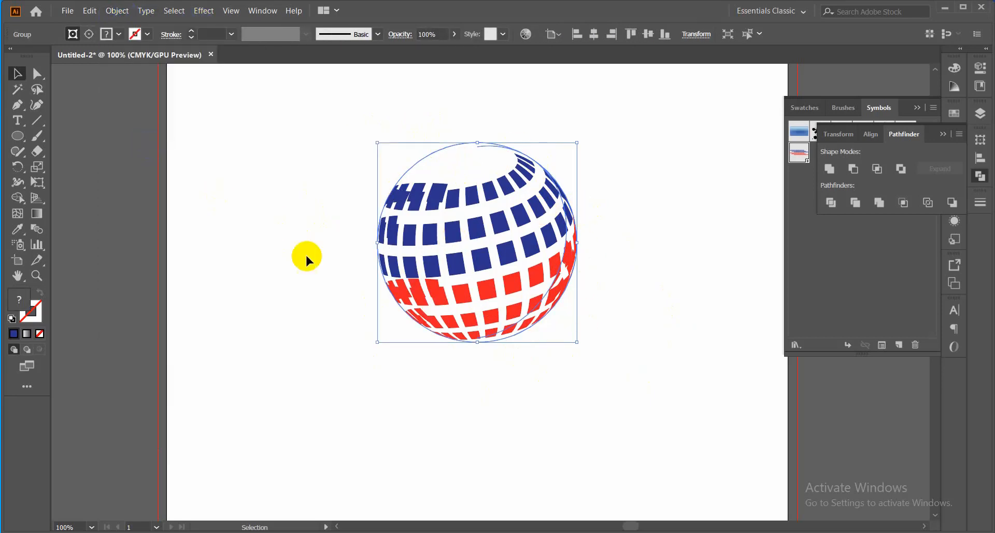
{"action": "right_click", "coordinate": [485, 199]}
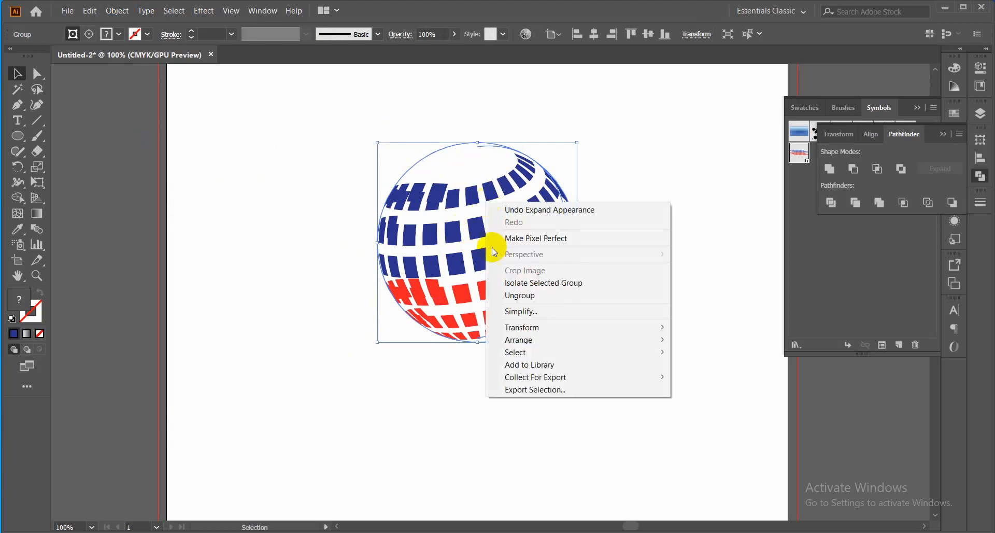
{"action": "left_click", "coordinate": [495, 294]}
{"action": "left_click", "coordinate": [481, 385]}
{"action": "left_click_drag", "start_coordinate": [436, 129], "coordinate": [464, 166]}
{"action": "key", "text": "Delete"}
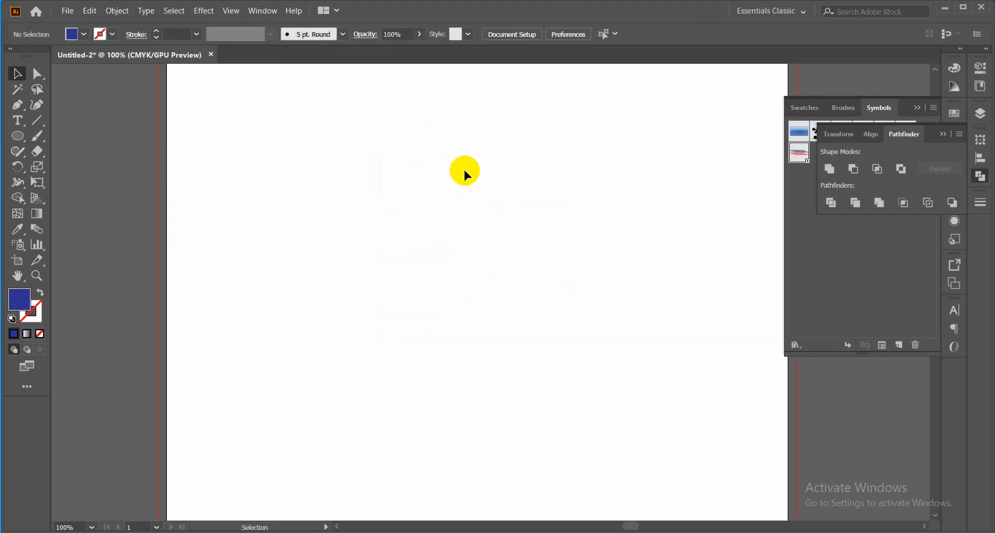
{"action": "key", "text": "ctrl+z"}
Ungroup the sphere artwork once more and move the front-side squares away to the lower right of the back-side squares
{"action": "right_click", "coordinate": [468, 238]}
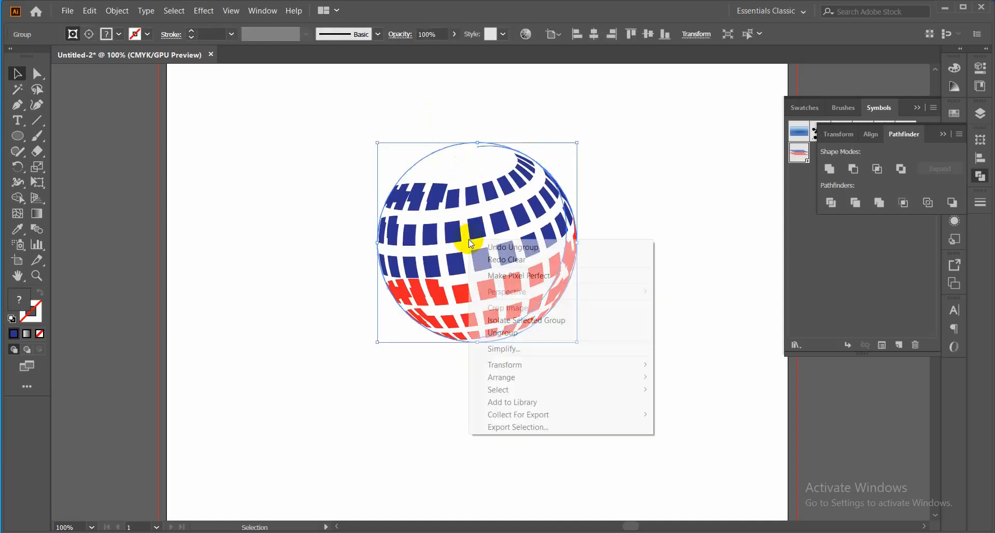
{"action": "left_click", "coordinate": [514, 332]}
{"action": "left_click", "coordinate": [448, 120]}
{"action": "left_click_drag", "start_coordinate": [462, 148], "coordinate": [669, 196]}
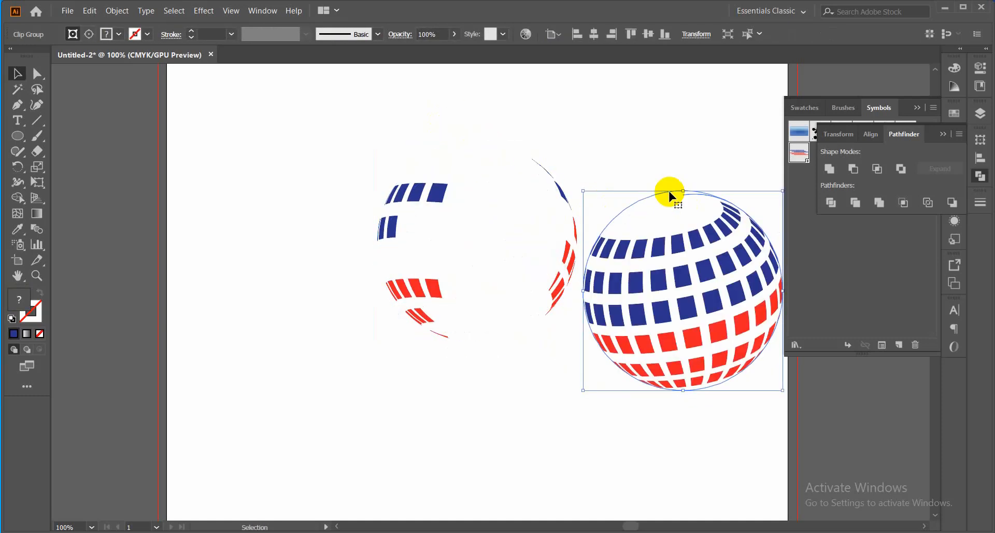
{"action": "left_click_drag", "start_coordinate": [666, 310], "coordinate": [659, 374]}
Delete the leftover back-side squares and move the front-side sphere back to the upper middle of the artboard
{"action": "left_click_drag", "start_coordinate": [355, 155], "coordinate": [430, 317]}
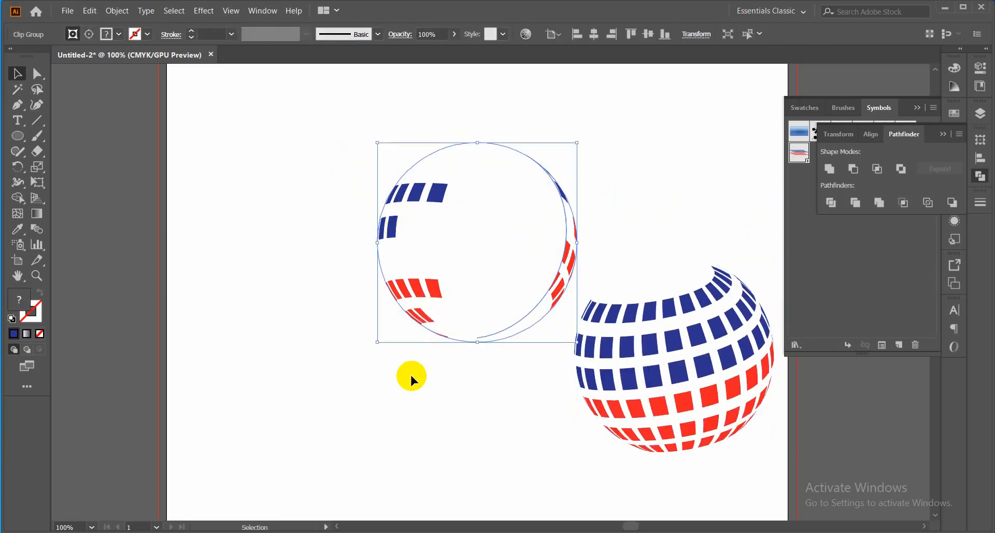
{"action": "key", "text": "Delete"}
{"action": "left_click", "coordinate": [673, 371]}
{"action": "left_click_drag", "start_coordinate": [674, 371], "coordinate": [511, 259]}
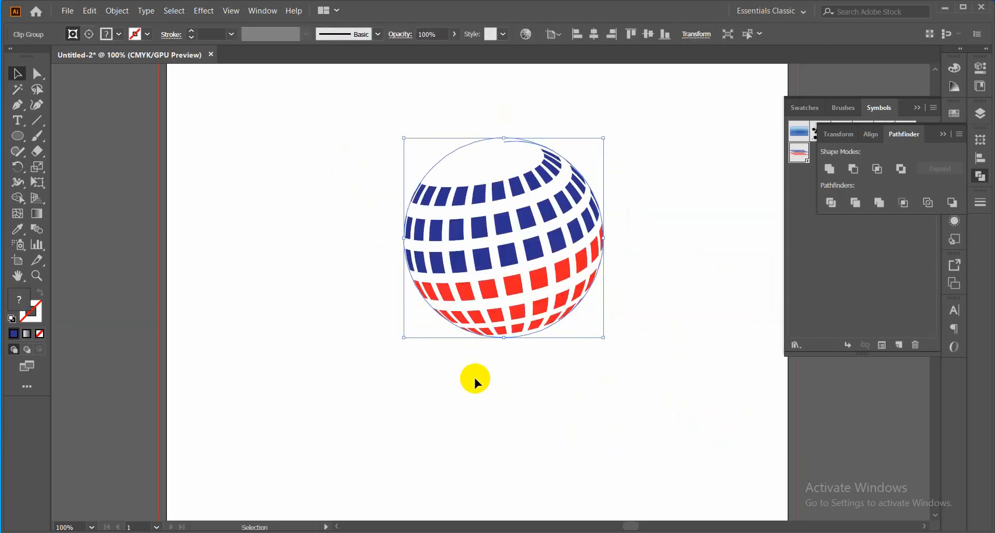
Release the sphere's clipping mask and remove the unfilled circular outline path
{"action": "left_click", "coordinate": [475, 381]}
{"action": "left_click_drag", "start_coordinate": [389, 133], "coordinate": [476, 221]}
{"action": "right_click", "coordinate": [478, 220]}
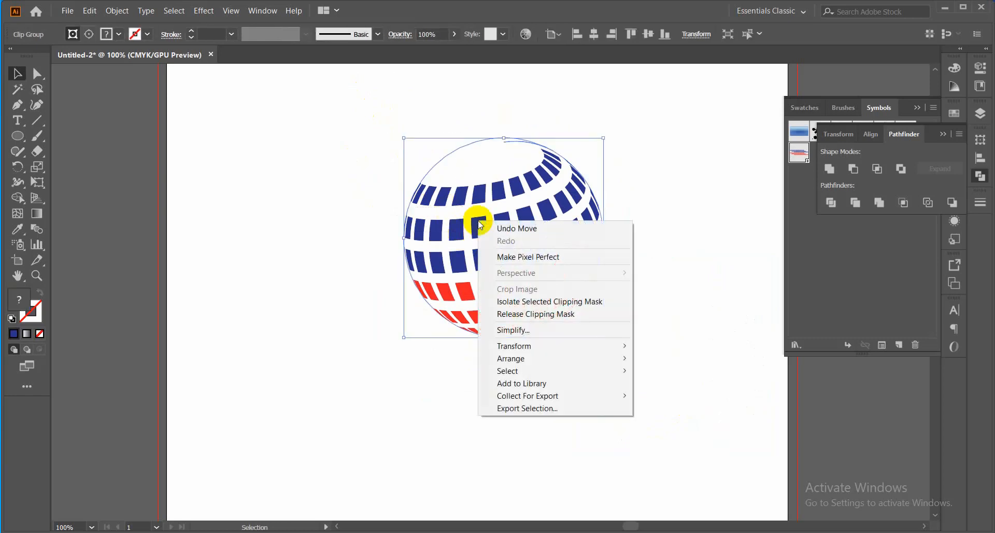
{"action": "left_click", "coordinate": [537, 317]}
{"action": "left_click_drag", "start_coordinate": [502, 156], "coordinate": [507, 167]}
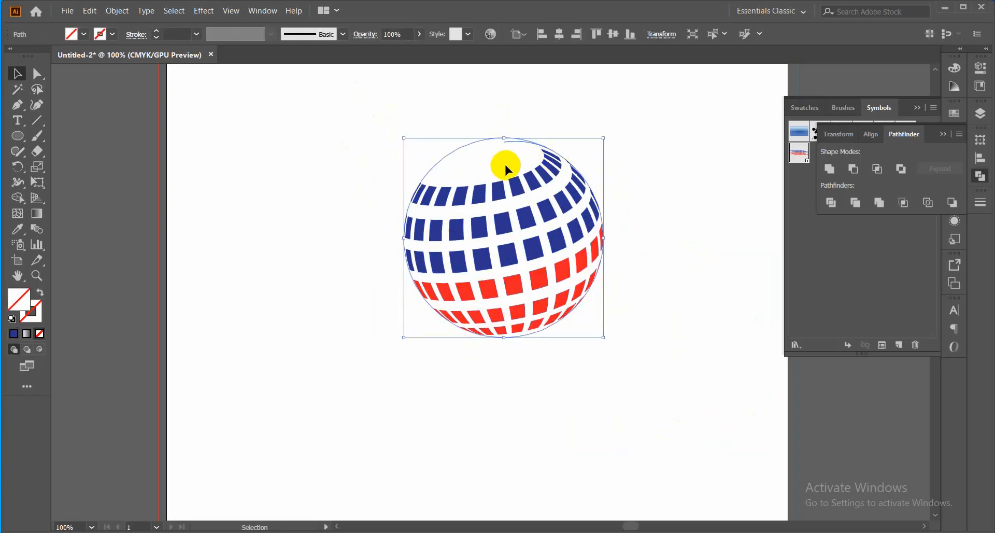
{"action": "left_click", "coordinate": [507, 166]}
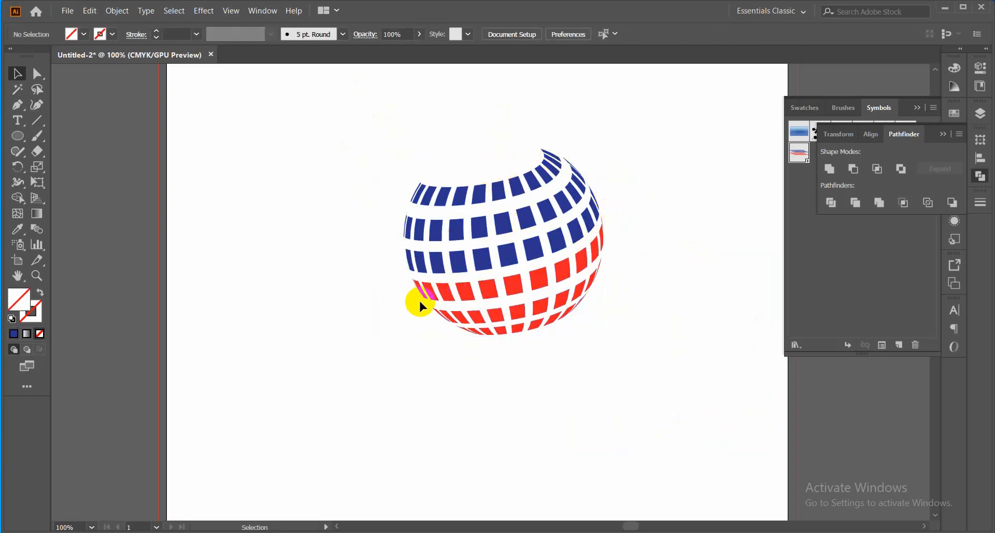
Ungroup the sphere's blue and red squares into individual paths
{"action": "left_click", "coordinate": [418, 193]}
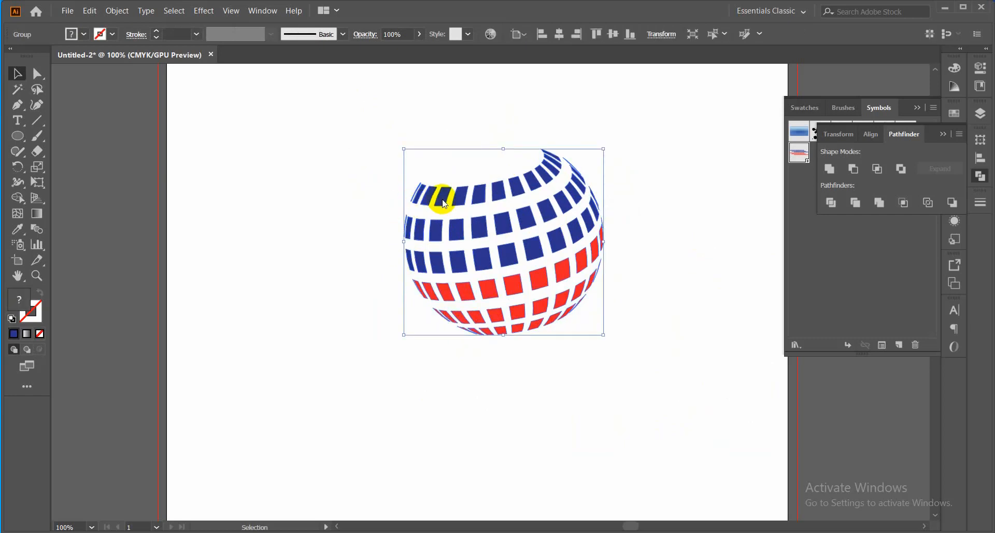
{"action": "right_click", "coordinate": [441, 197]}
{"action": "left_click", "coordinate": [496, 294]}
{"action": "left_click", "coordinate": [338, 285]}
Delete the very thin sliver at the left end of the sphere's second blue row
{"action": "left_click", "coordinate": [419, 196]}
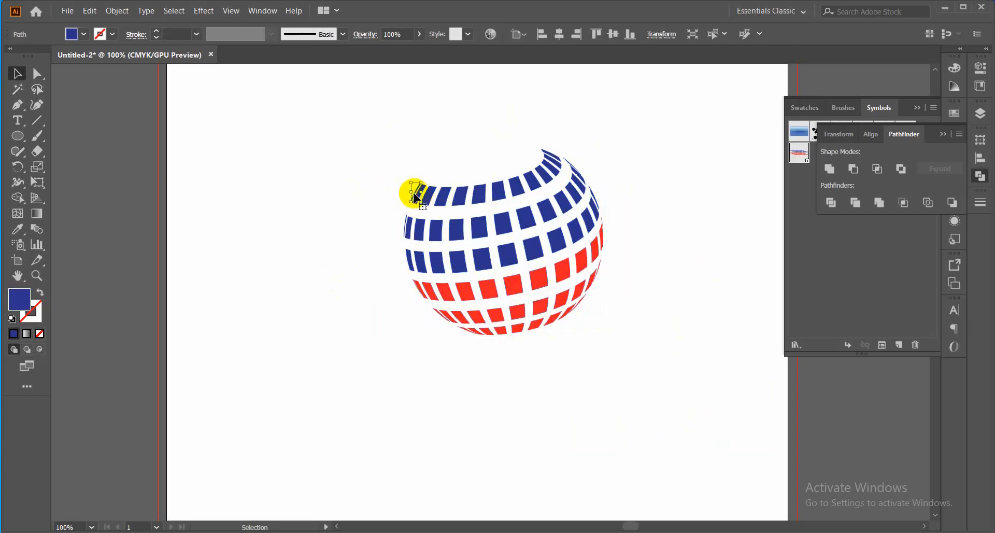
{"action": "left_click", "coordinate": [319, 241]}
{"action": "left_click", "coordinate": [407, 220]}
{"action": "key", "text": "ctrl+plus"}
{"action": "key", "text": "ctrl+plus"}
{"action": "key", "text": "ctrl+plus"}
{"action": "left_click", "coordinate": [344, 256]}
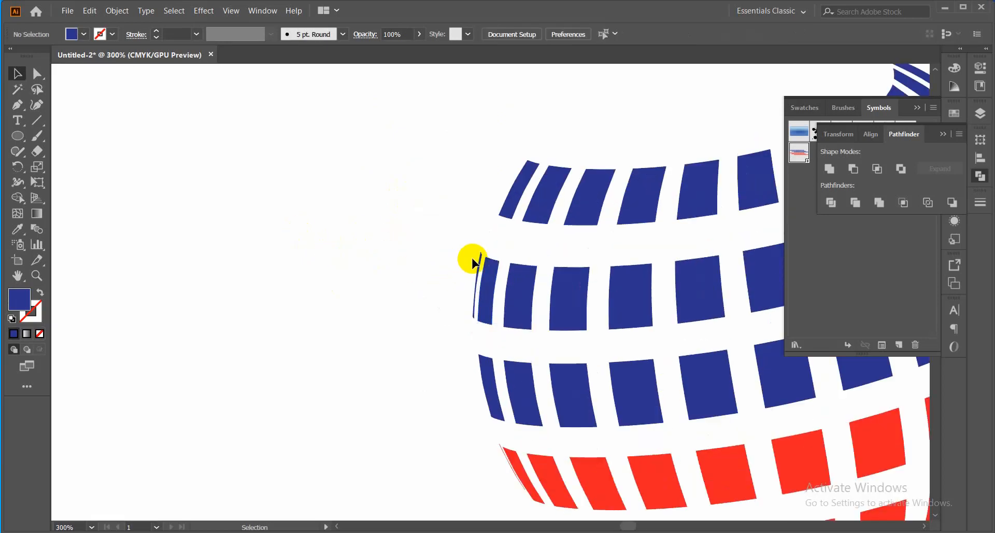
{"action": "left_click", "coordinate": [477, 267]}
{"action": "left_click", "coordinate": [375, 265]}
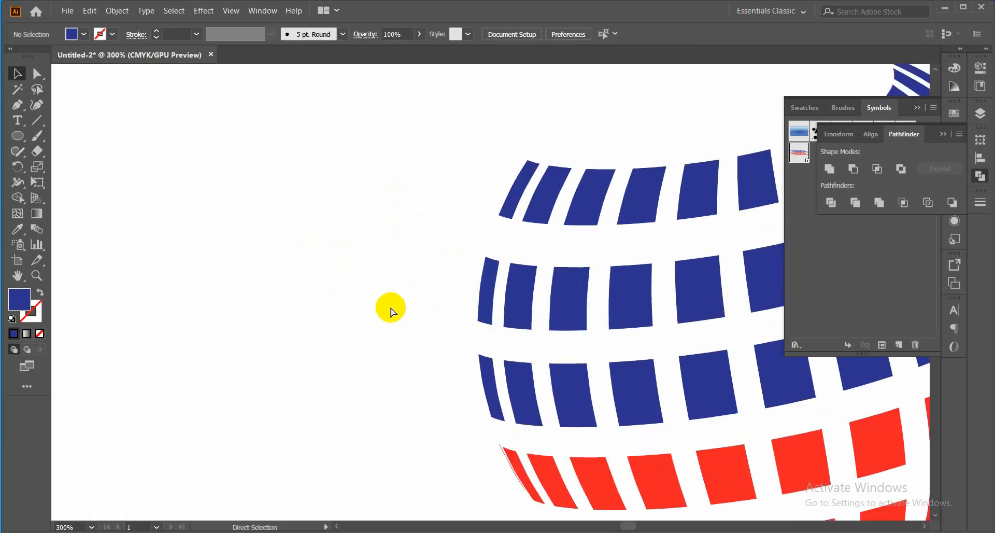
{"action": "key", "text": "ctrl+0"}
{"action": "left_click_drag", "start_coordinate": [446, 246], "coordinate": [645, 389]}
{"action": "left_click", "coordinate": [418, 217]}
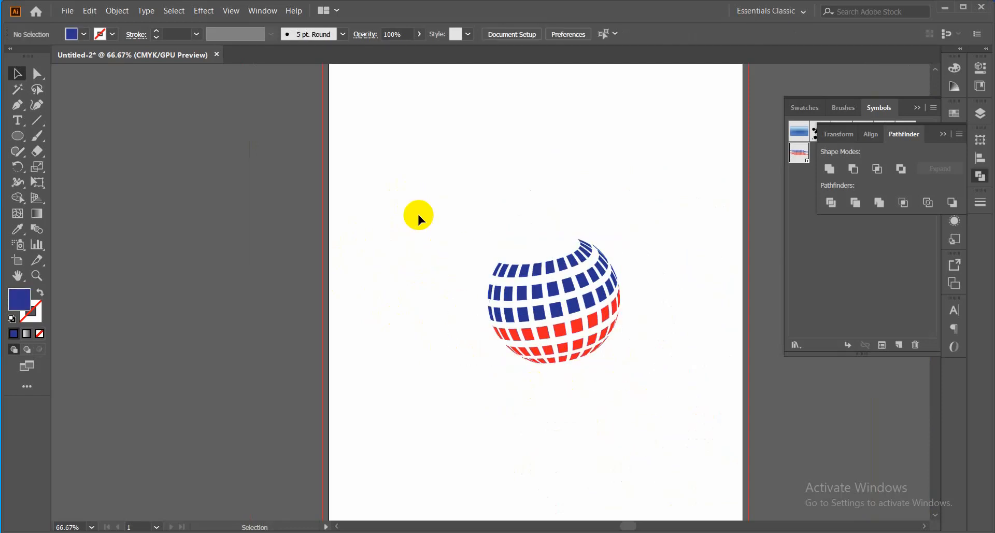
{"action": "left_click_drag", "start_coordinate": [445, 218], "coordinate": [739, 418]}
{"action": "left_click", "coordinate": [696, 302]}
Delete the thin blue slivers along the sphere's upper-right edge, at the ends of the second and third blue rows
{"action": "key", "text": "ctrl+="}
{"action": "key", "text": "ctrl+="}
{"action": "key", "text": "ctrl+="}
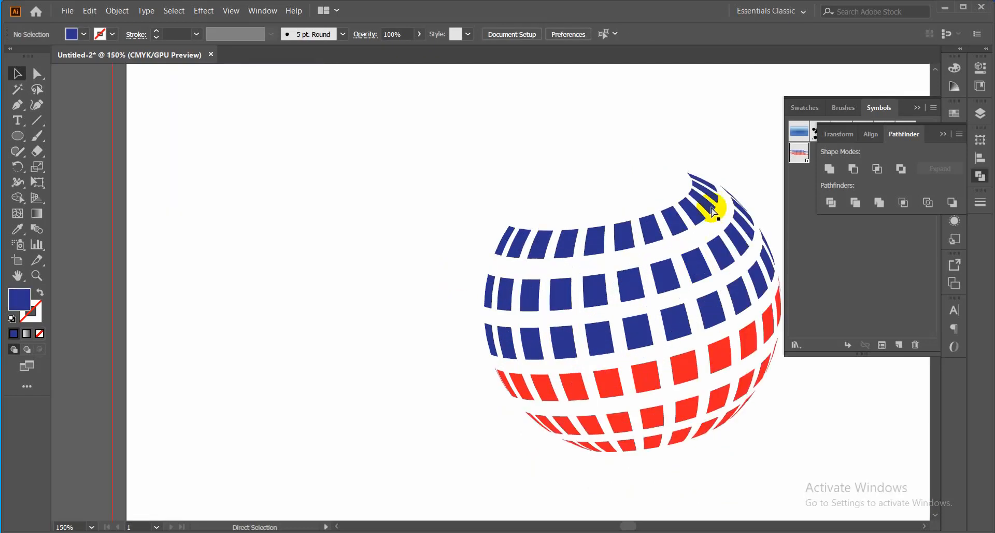
{"action": "key", "text": "space"}
{"action": "left_click_drag", "start_coordinate": [742, 229], "coordinate": [467, 186]}
{"action": "left_click", "coordinate": [531, 117]}
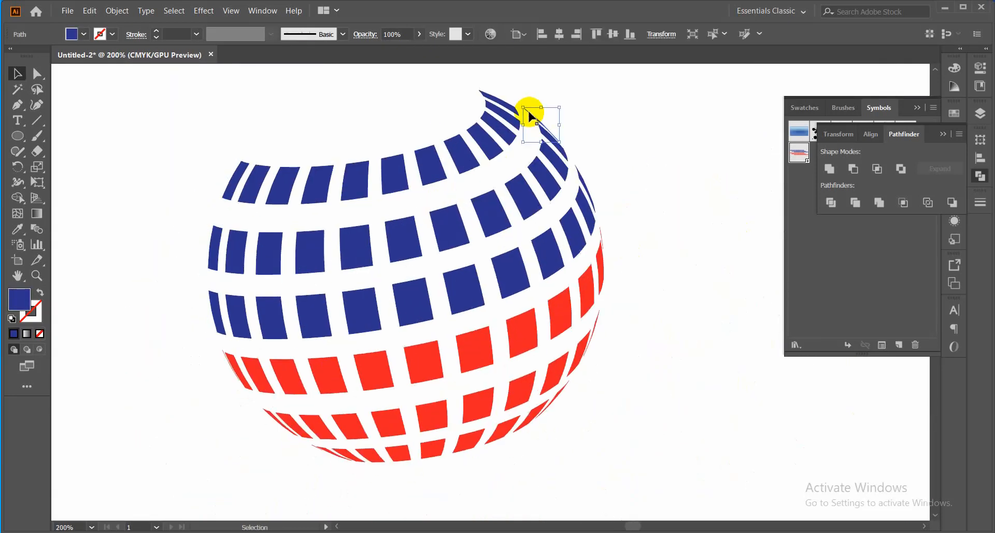
{"action": "key", "text": "Delete"}
{"action": "left_click", "coordinate": [581, 177]}
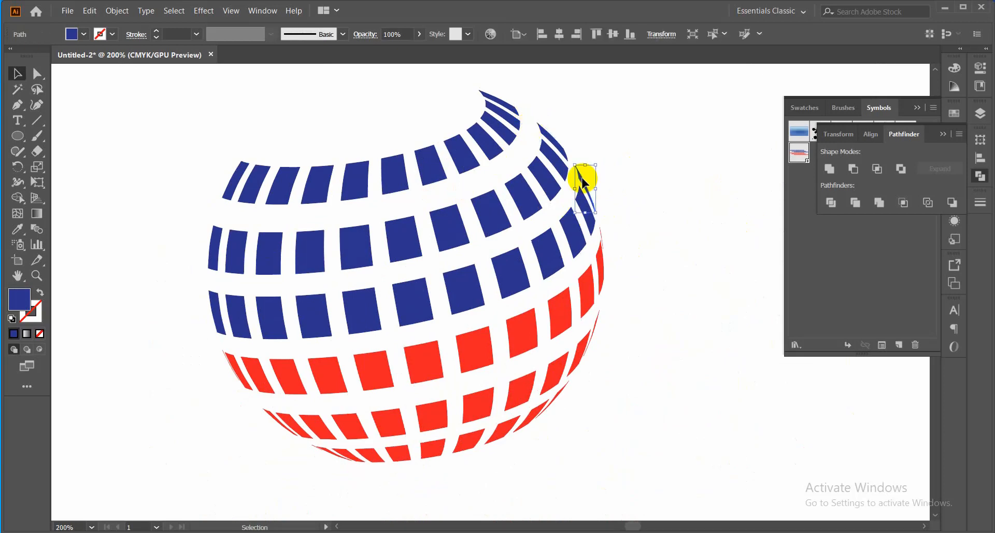
{"action": "key", "text": "Delete"}
Delete the thin red slivers at the right ends of the sphere's three red rows
{"action": "left_click", "coordinate": [597, 228]}
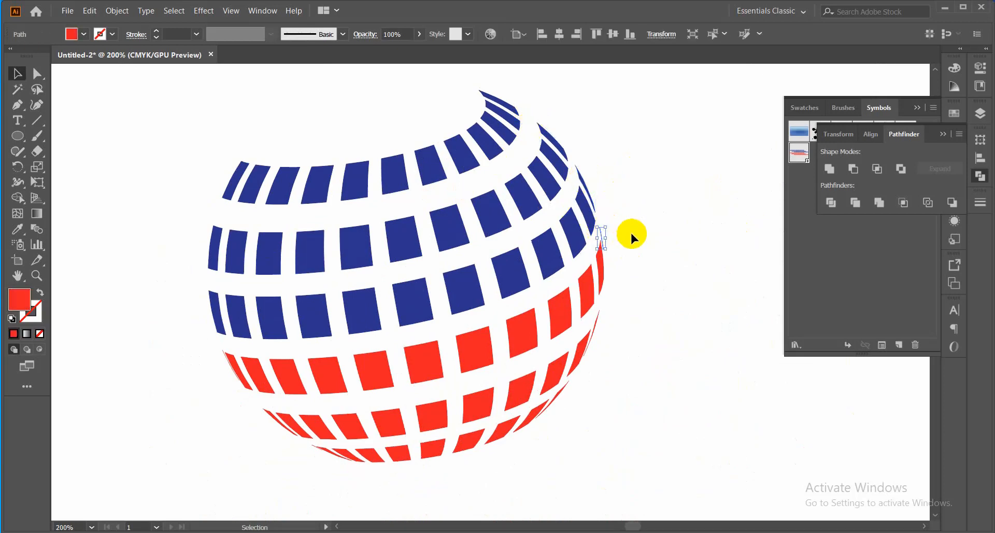
{"action": "key", "text": "Delete"}
{"action": "left_click", "coordinate": [598, 317]}
{"action": "key", "text": "Delete"}
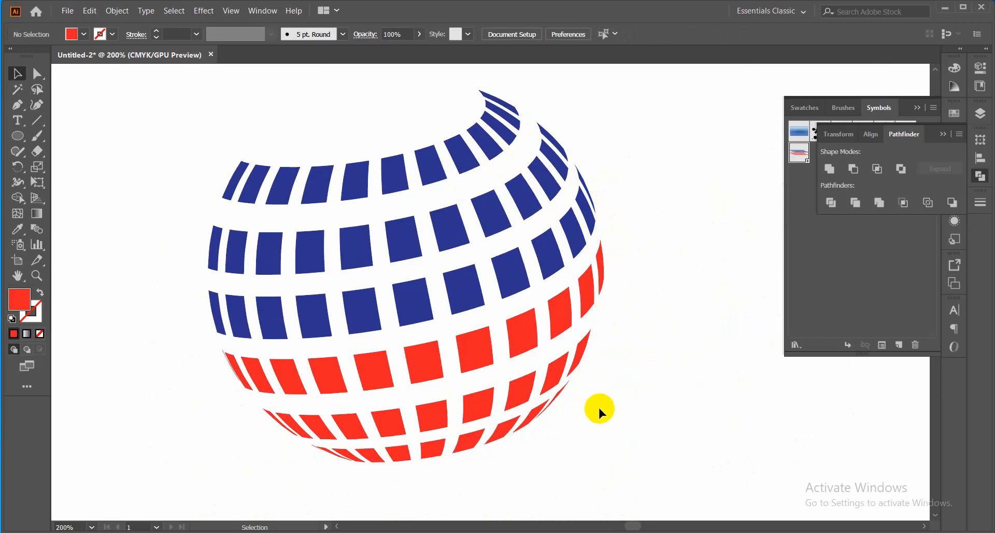
{"action": "left_click", "coordinate": [554, 399]}
{"action": "key", "text": "Delete"}
Delete the narrow outermost blue pieces remaining at the right ends of the three blue rows
{"action": "left_click", "coordinate": [586, 184]}
{"action": "key", "text": "Delete"}
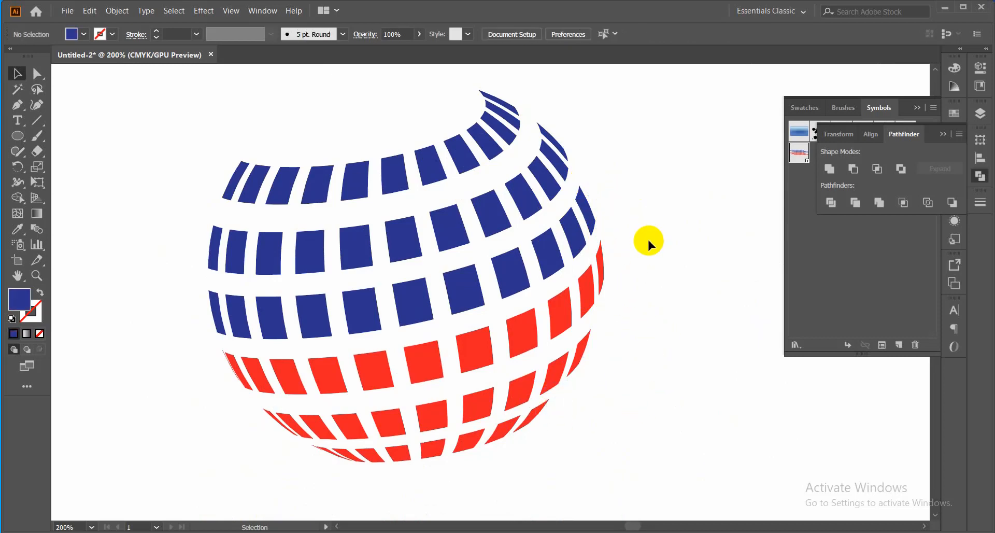
{"action": "left_click", "coordinate": [552, 138]}
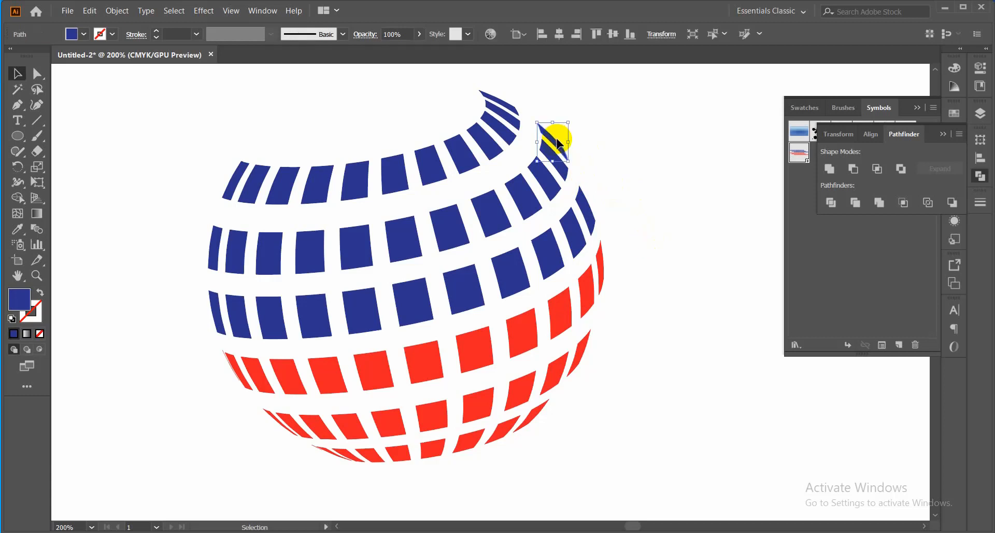
{"action": "key", "text": "Delete"}
{"action": "left_click", "coordinate": [502, 101]}
{"action": "key", "text": "Delete"}
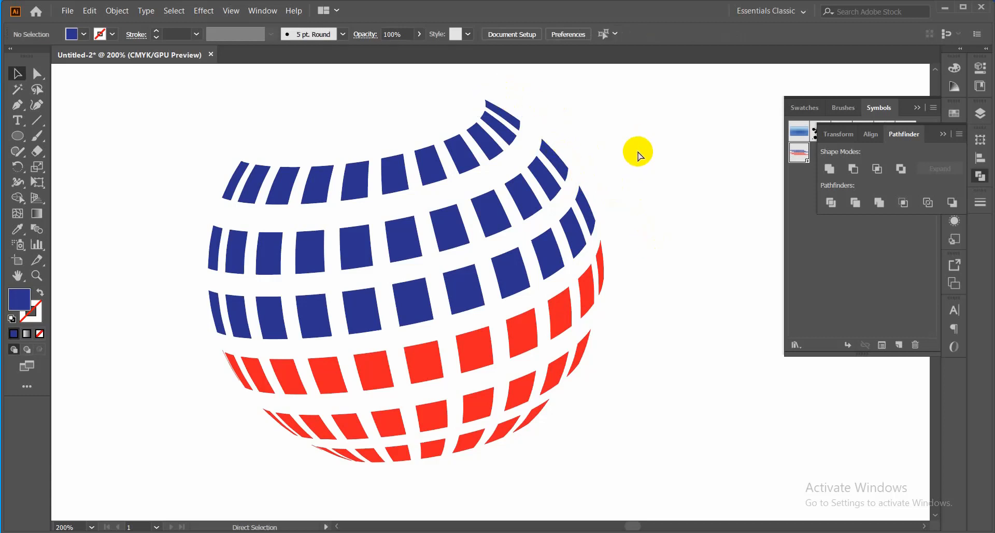
Select all of the sphere's pieces and enlarge the sphere in the middle of the artboard
{"action": "key", "text": "ctrl+minus"}
{"action": "key", "text": "ctrl+minus"}
{"action": "key", "text": "ctrl+minus"}
{"action": "key", "text": "ctrl+minus"}
{"action": "left_click_drag", "start_coordinate": [389, 229], "coordinate": [518, 343]}
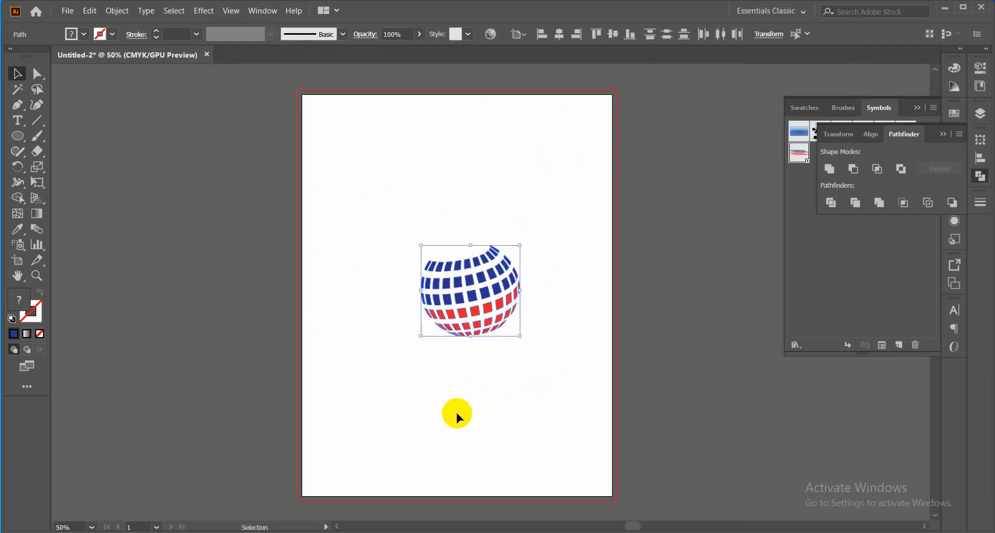
{"action": "left_click", "coordinate": [454, 405]}
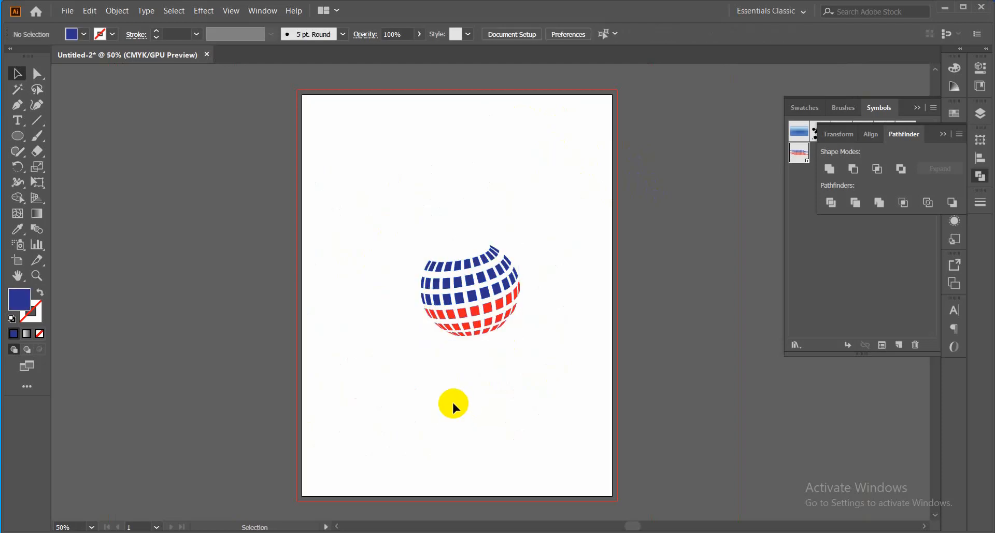
{"action": "left_click_drag", "start_coordinate": [387, 218], "coordinate": [556, 392]}
{"action": "left_click", "coordinate": [555, 392]}
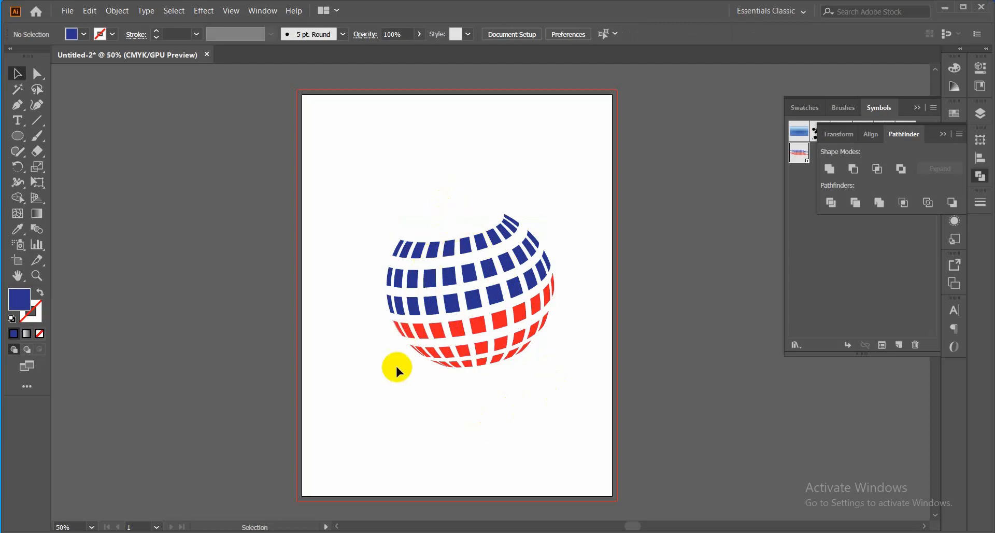
Group the sphere's pieces, then scale the sphere down and place it in the upper middle of the artboard
{"action": "key", "text": "ctrl+plus"}
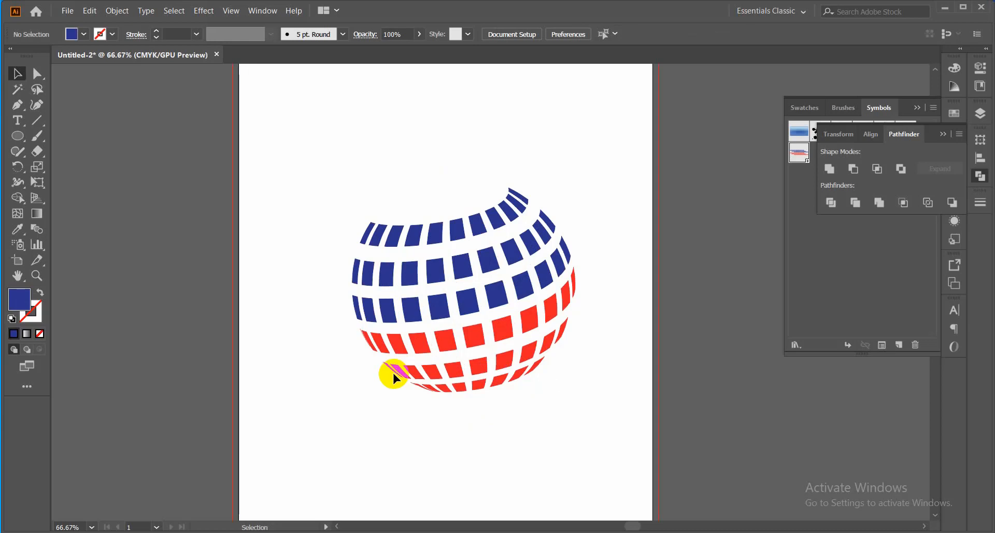
{"action": "left_click_drag", "start_coordinate": [329, 149], "coordinate": [596, 407]}
{"action": "left_click_drag", "start_coordinate": [465, 393], "coordinate": [440, 276]}
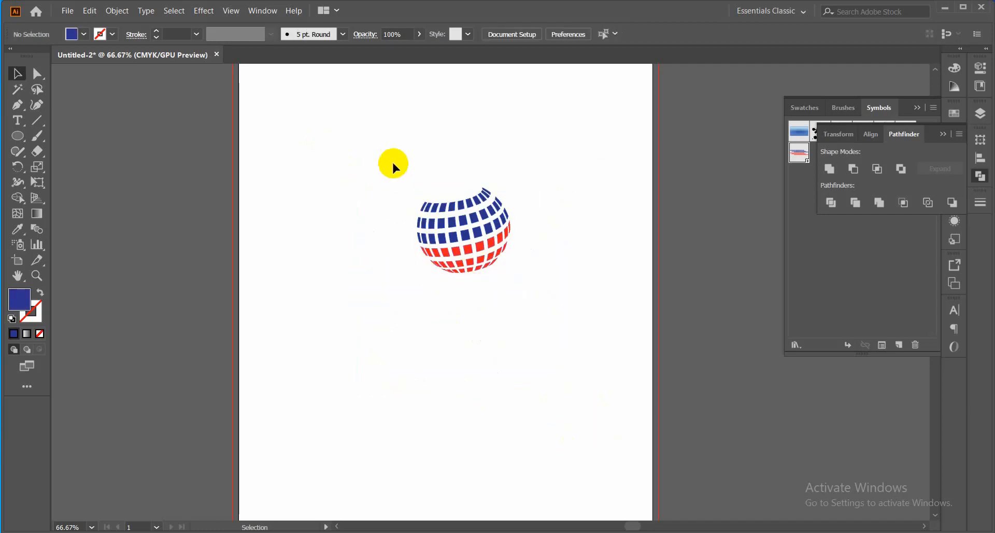
{"action": "left_click", "coordinate": [533, 314]}
Duplicate the sphere group directly below the original and reflect the copy across the horizontal axis
{"action": "left_click", "coordinate": [469, 250]}
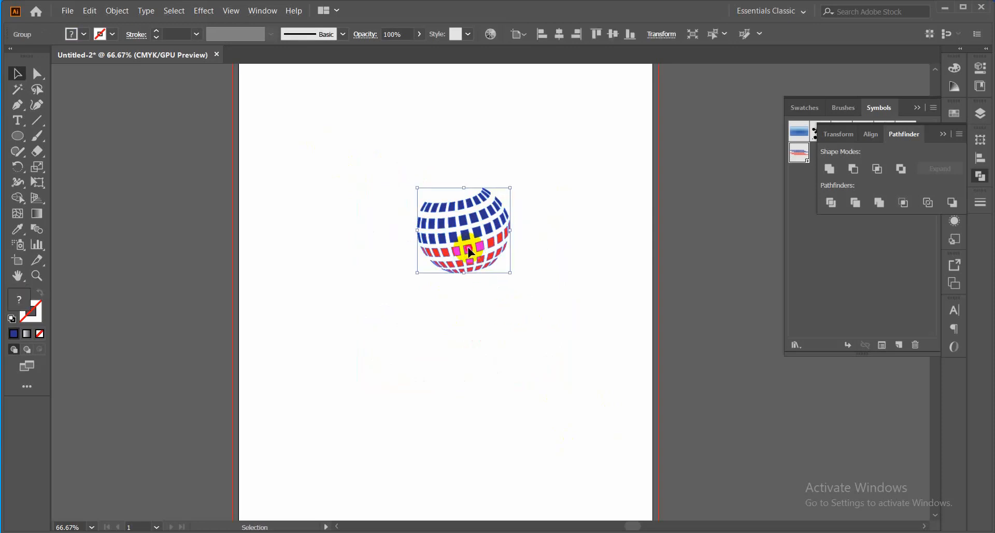
{"action": "left_click_drag", "start_coordinate": [470, 253], "coordinate": [483, 351]}
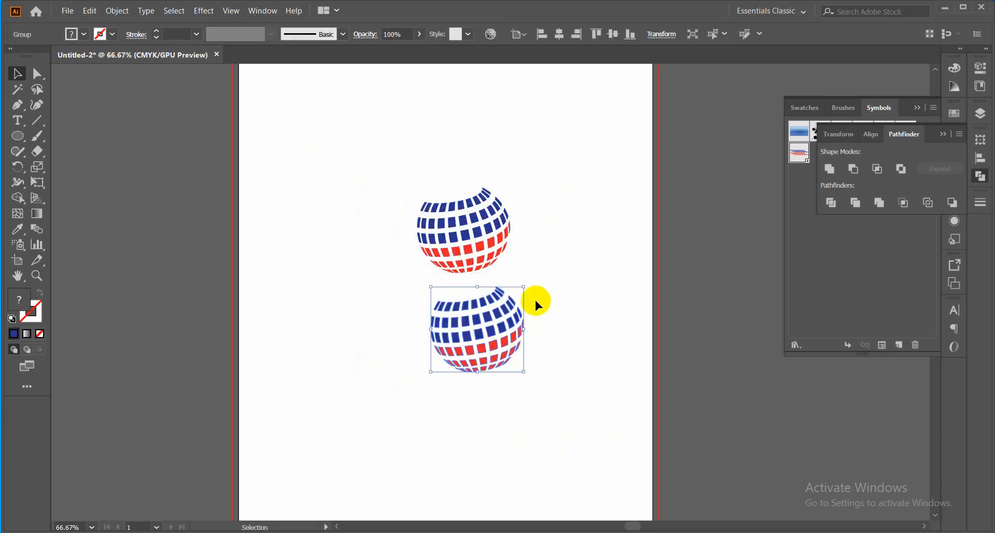
{"action": "right_click", "coordinate": [476, 322]}
{"action": "mouse_move", "coordinate": [542, 450]}
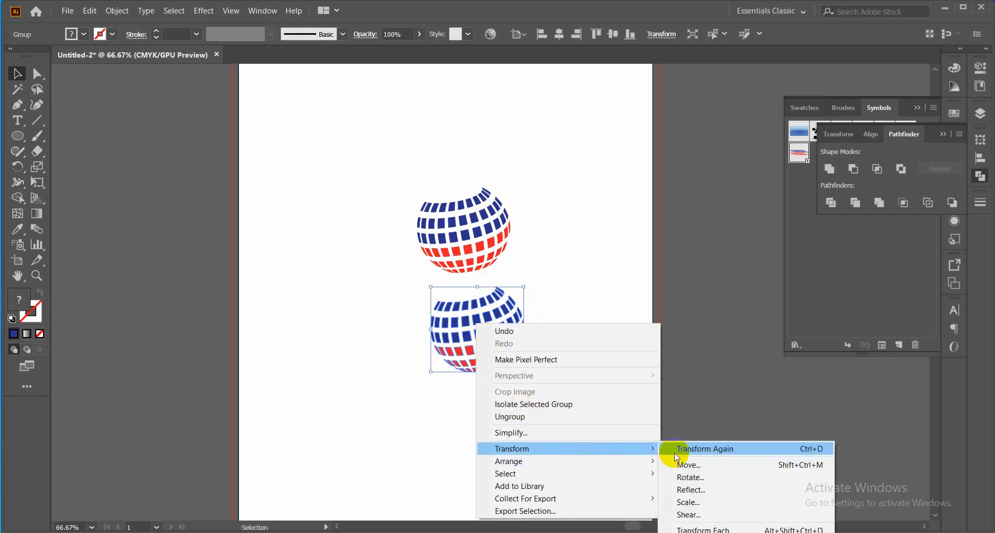
{"action": "left_click", "coordinate": [688, 490]}
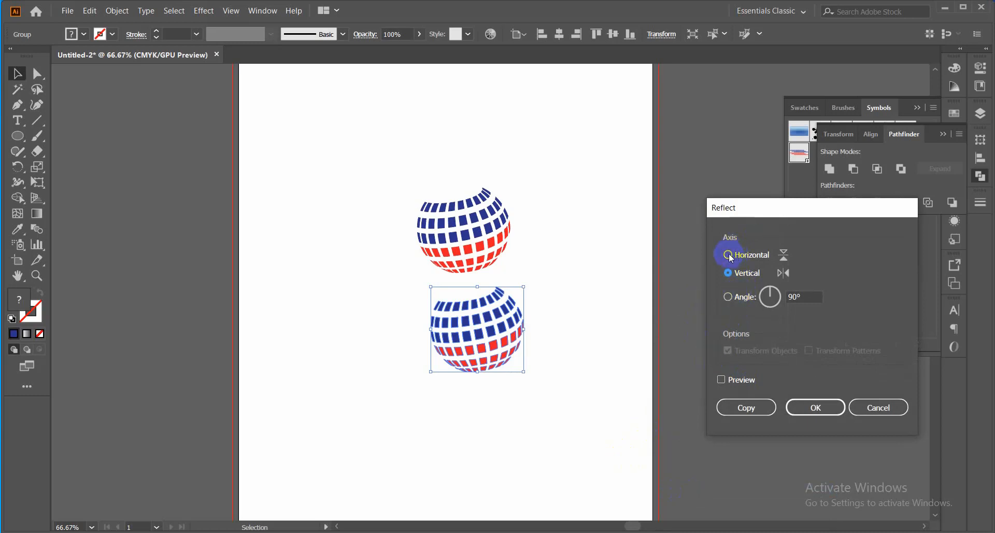
{"action": "left_click", "coordinate": [721, 380]}
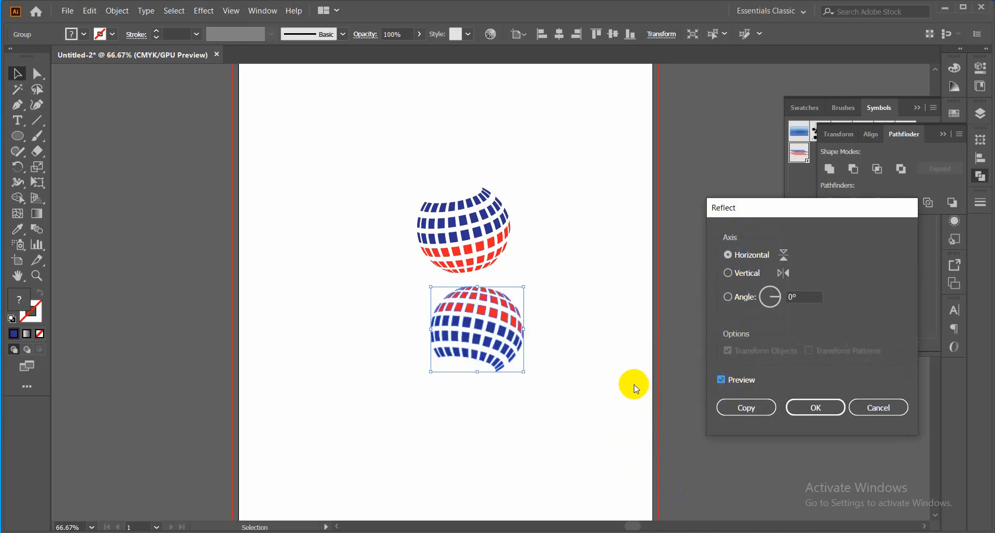
{"action": "left_click", "coordinate": [815, 407]}
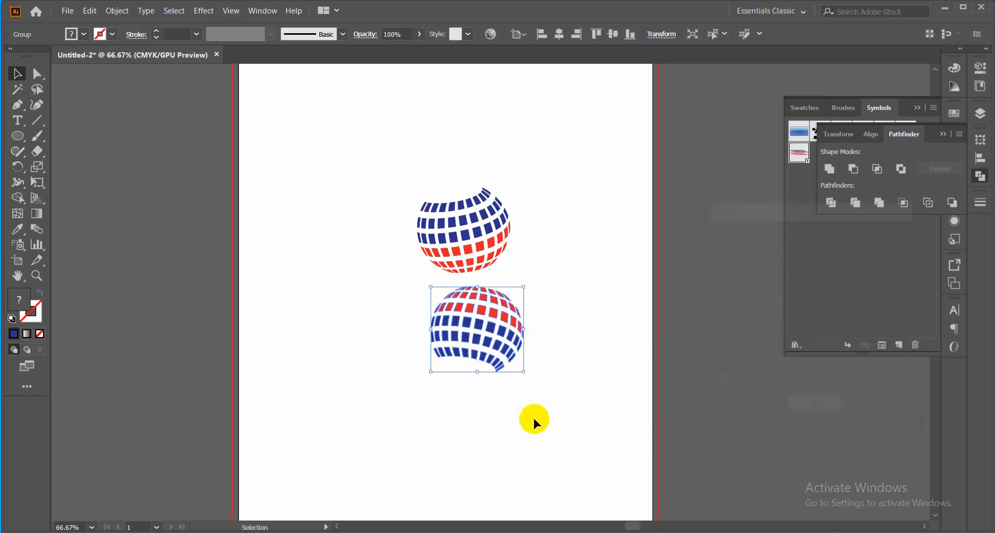
Nudge the reflected copy up and left so it sits centred just beneath the original sphere with a small gap
{"action": "key", "text": "shift+Up"}
{"action": "key", "text": "shift+Up"}
{"action": "key", "text": "shift+Up"}
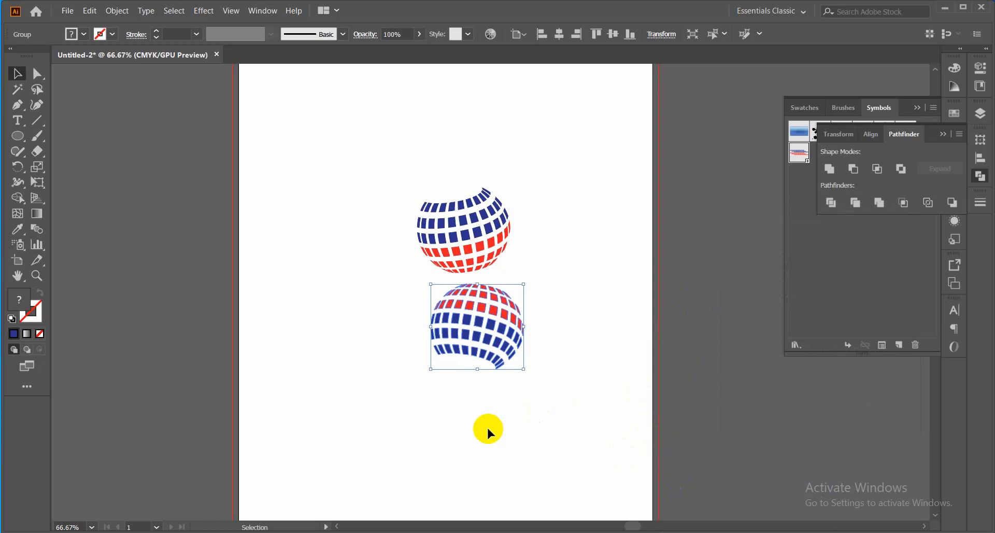
{"action": "key", "text": "Left"}
{"action": "key", "text": "Left"}
{"action": "key", "text": "Left"}
{"action": "key", "text": "Left"}
{"action": "key", "text": "Left"}
{"action": "key", "text": "Left"}
{"action": "key", "text": "Down"}
{"action": "key", "text": "Down"}
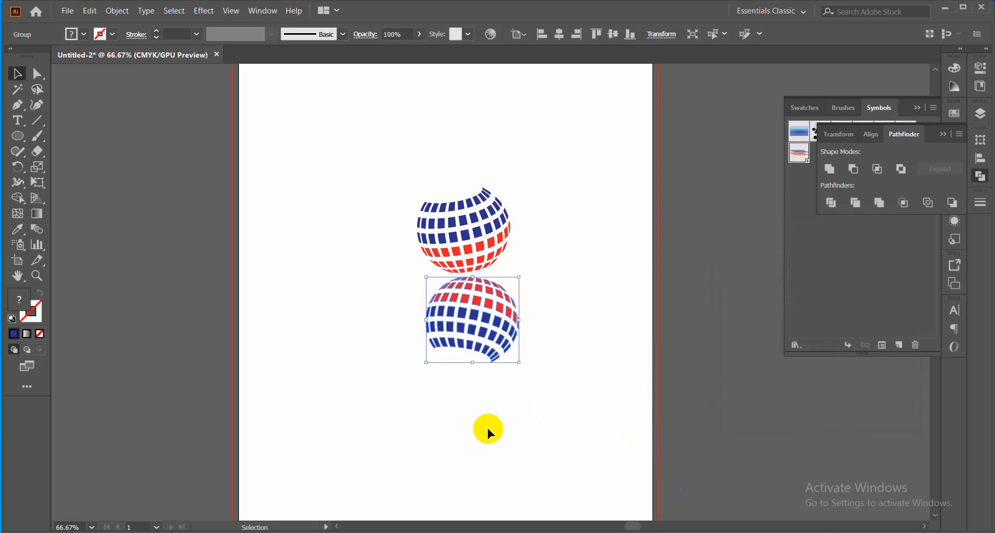
{"action": "key", "text": "Left"}
{"action": "key", "text": "Left"}
{"action": "key", "text": "Down"}
{"action": "key", "text": "Down"}
{"action": "key", "text": "Down"}
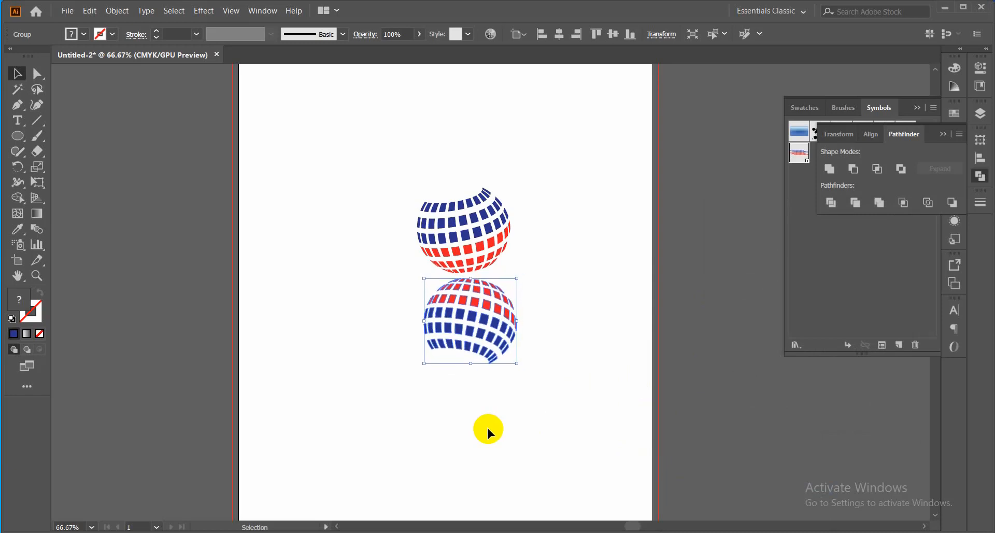
{"action": "left_click", "coordinate": [486, 431]}
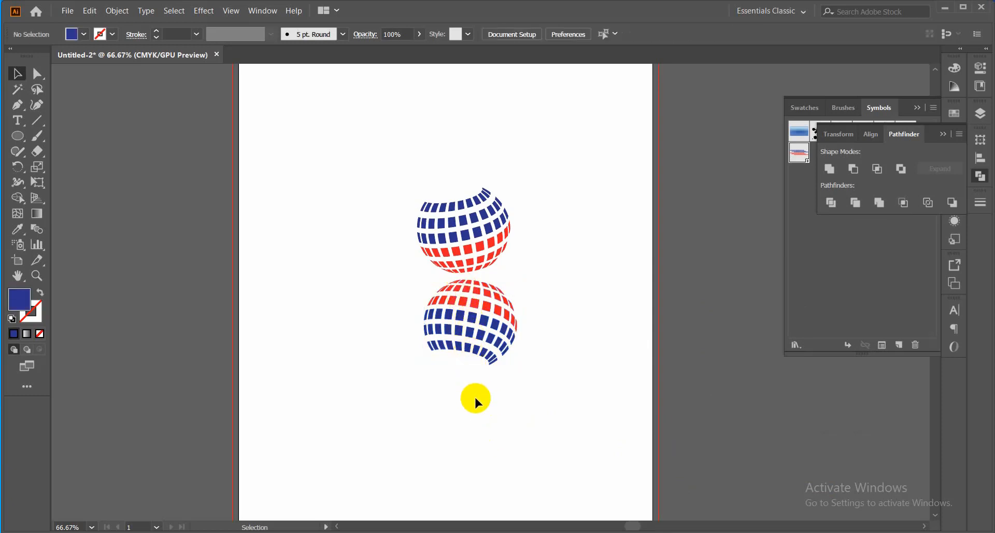
Draw a rectangle covering the reflected sphere and turn it into the copy's opacity mask
{"action": "left_click_drag", "start_coordinate": [18, 136], "coordinate": [48, 141]}
{"action": "left_click_drag", "start_coordinate": [394, 277], "coordinate": [553, 374]}
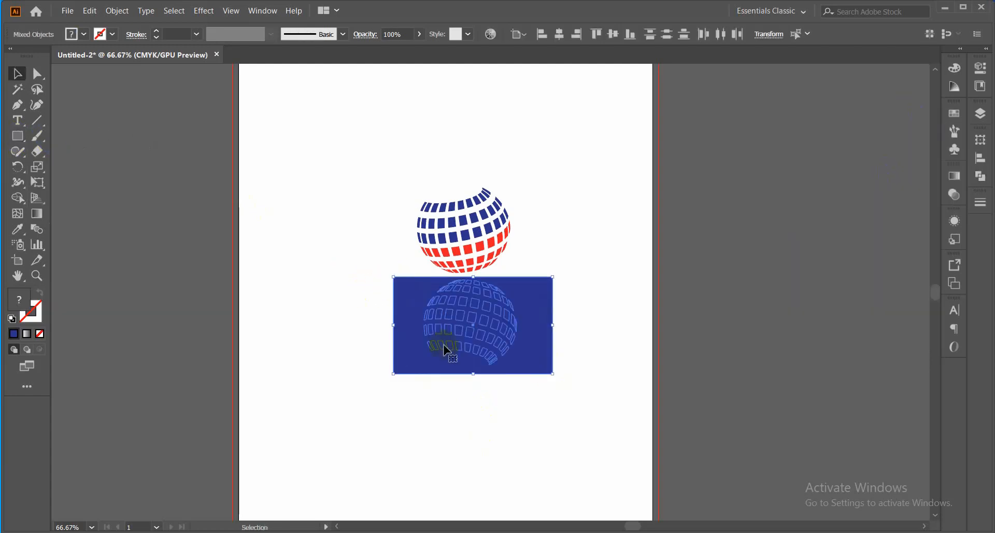
{"action": "left_click", "coordinate": [955, 194]}
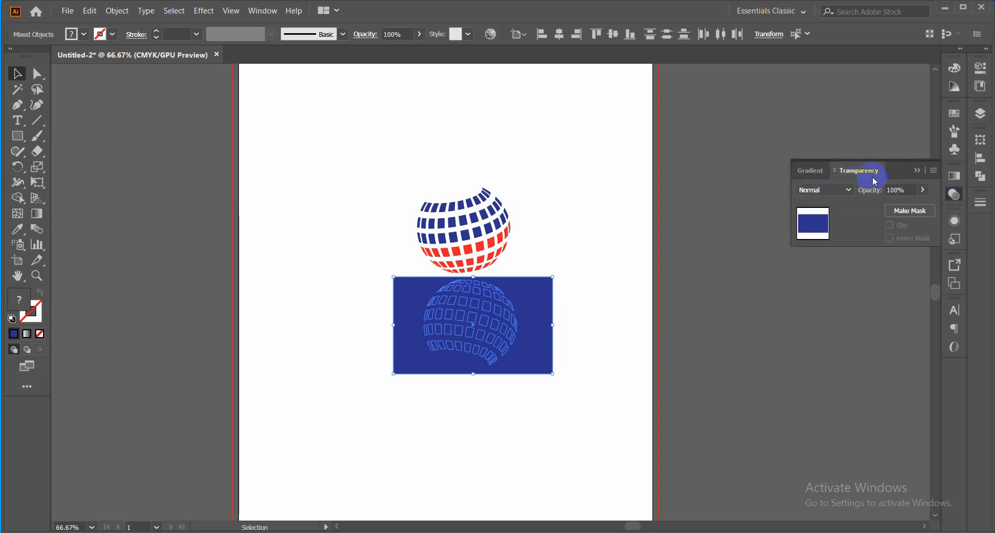
{"action": "left_click", "coordinate": [911, 210]}
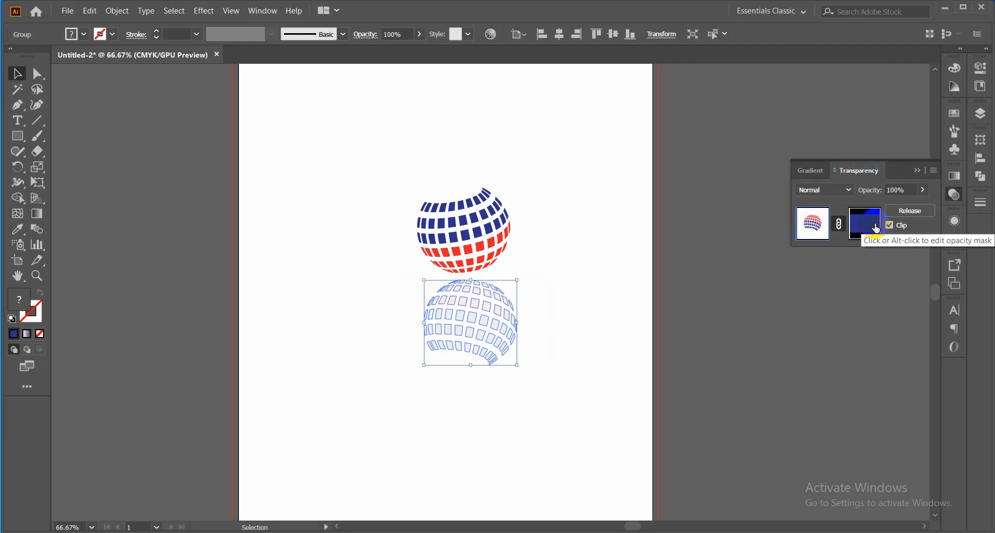
Edit the opacity mask and fill its rectangle with a linear white-to-black gradient
{"action": "left_click", "coordinate": [876, 228]}
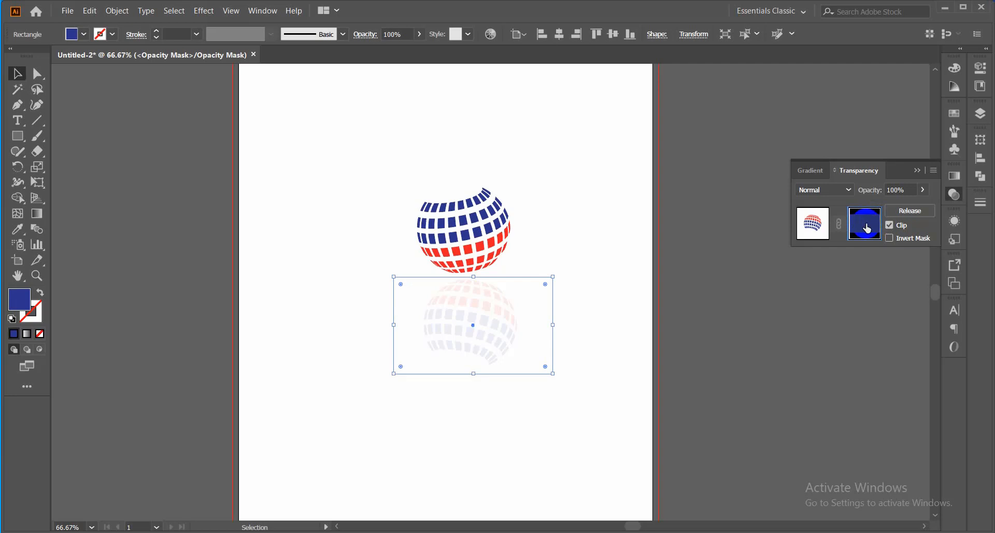
{"action": "left_click", "coordinate": [955, 176]}
{"action": "left_click", "coordinate": [875, 268]}
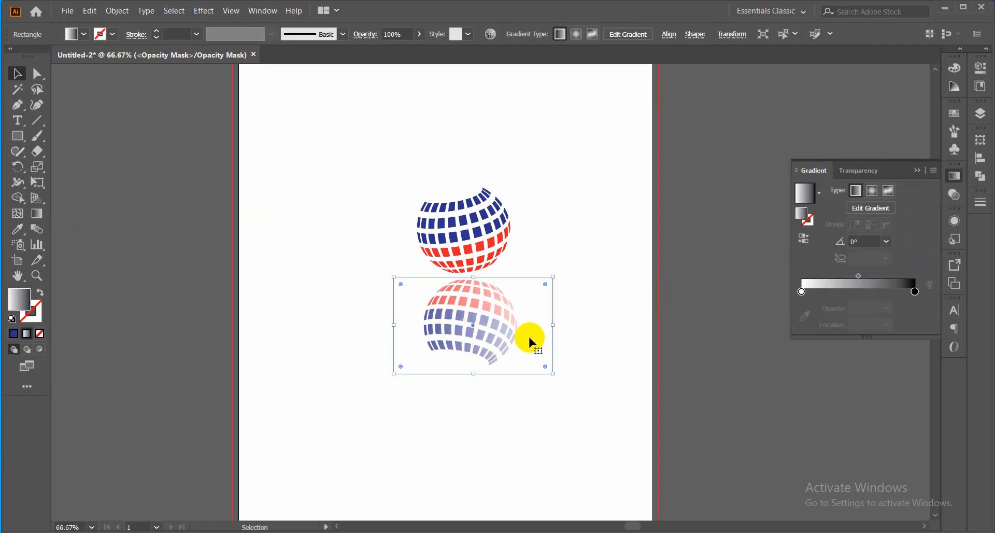
Redirect the mask gradient downward from the upper sphere into the reflection, at about -84.4°, so the reflection fades out below
{"action": "left_click", "coordinate": [39, 217]}
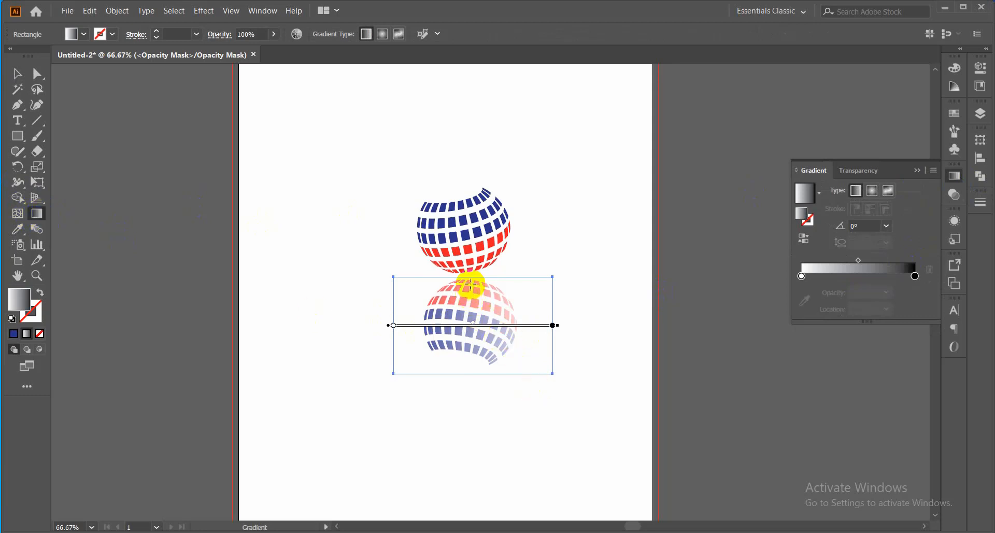
{"action": "left_click_drag", "start_coordinate": [465, 273], "coordinate": [475, 356]}
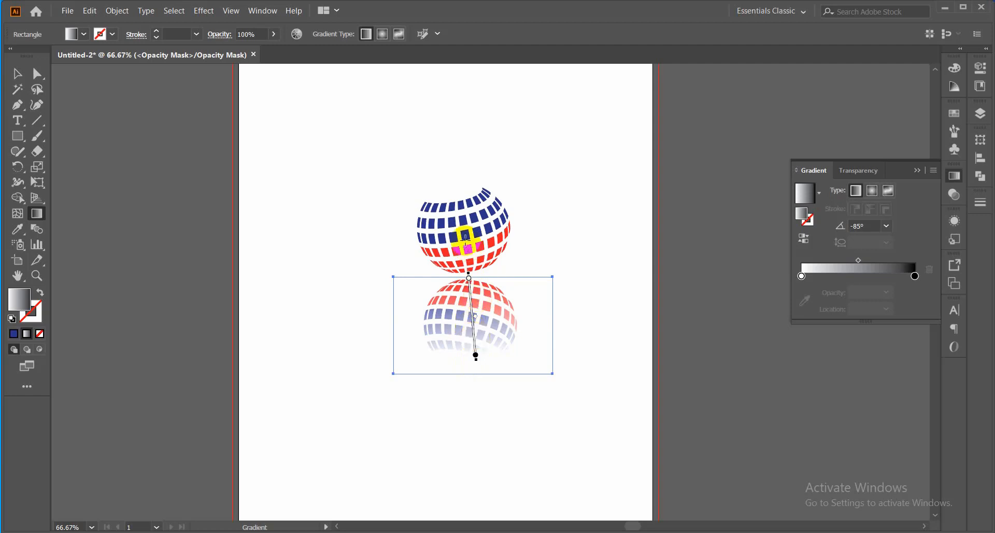
{"action": "left_click_drag", "start_coordinate": [455, 199], "coordinate": [470, 342]}
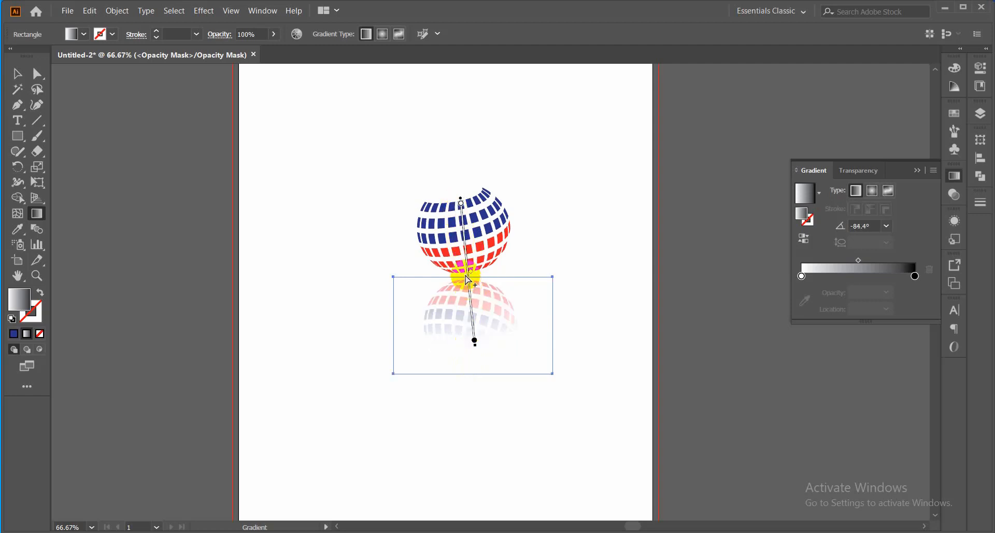
{"action": "left_click_drag", "start_coordinate": [470, 285], "coordinate": [468, 266]}
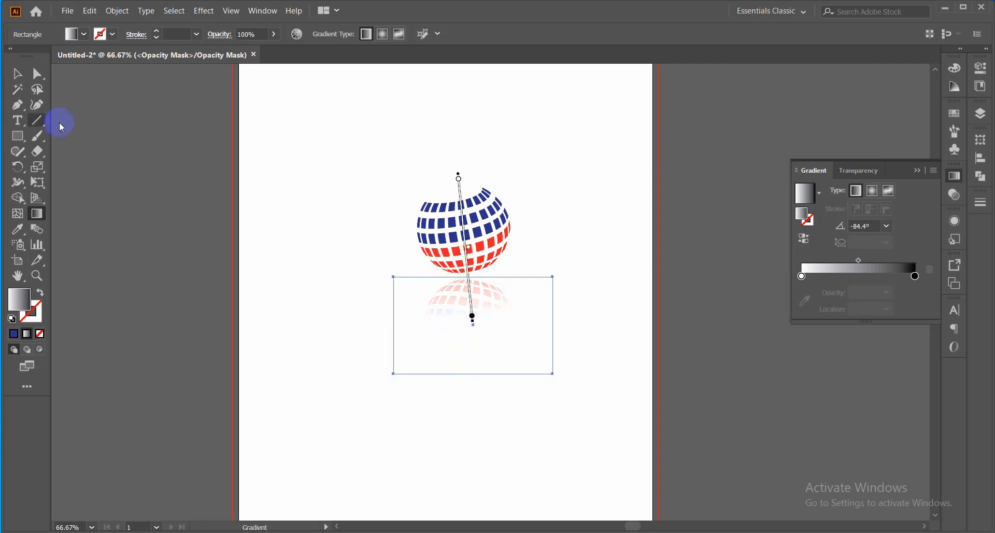
{"action": "left_click", "coordinate": [21, 80]}
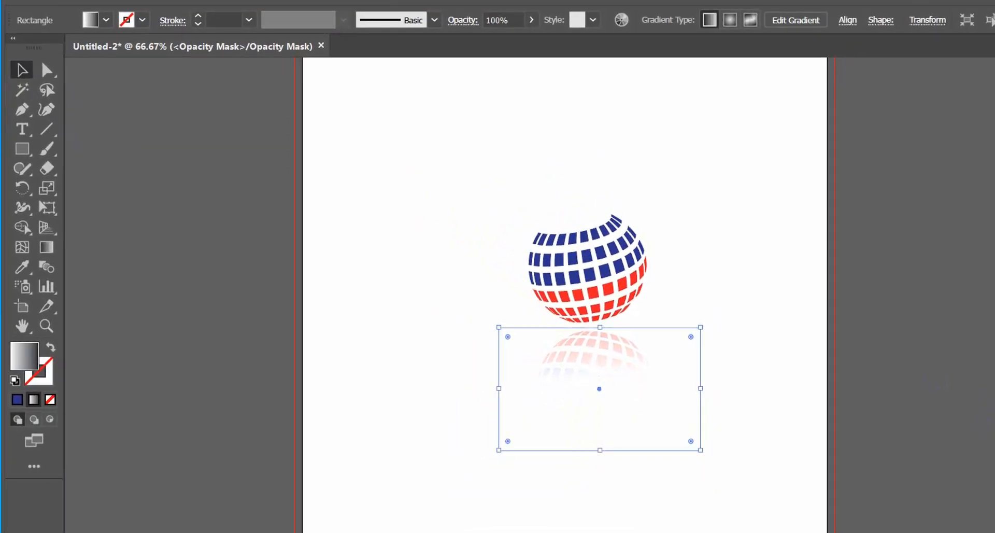
{"action": "left_click", "coordinate": [741, 385]}
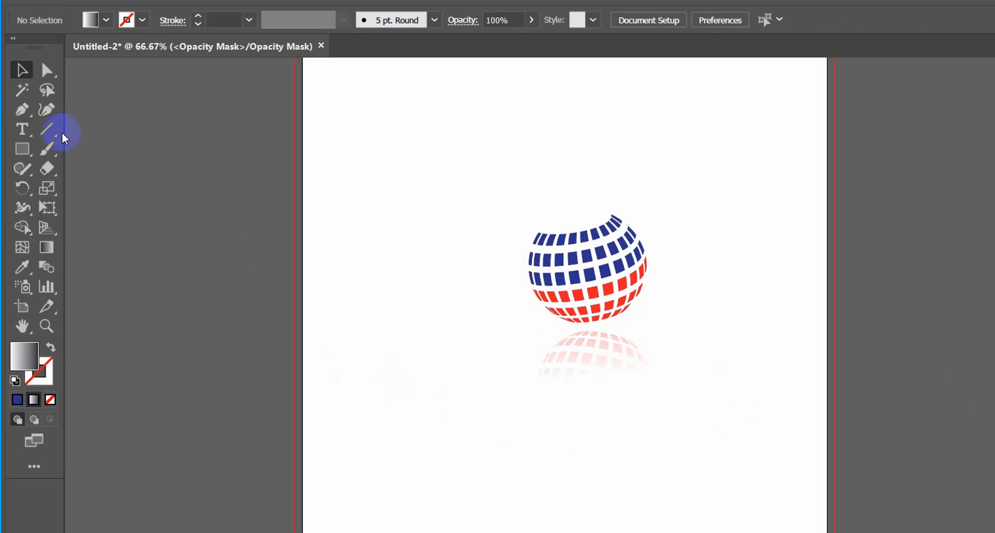
Activate the Rectangle tool for drawing a new rectangle on the artboard
{"action": "left_click", "coordinate": [21, 155]}
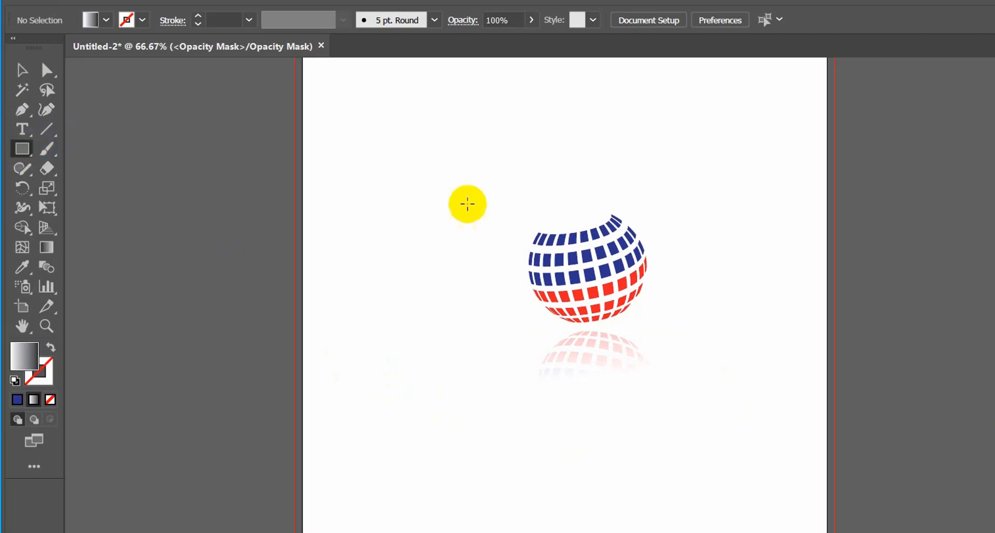